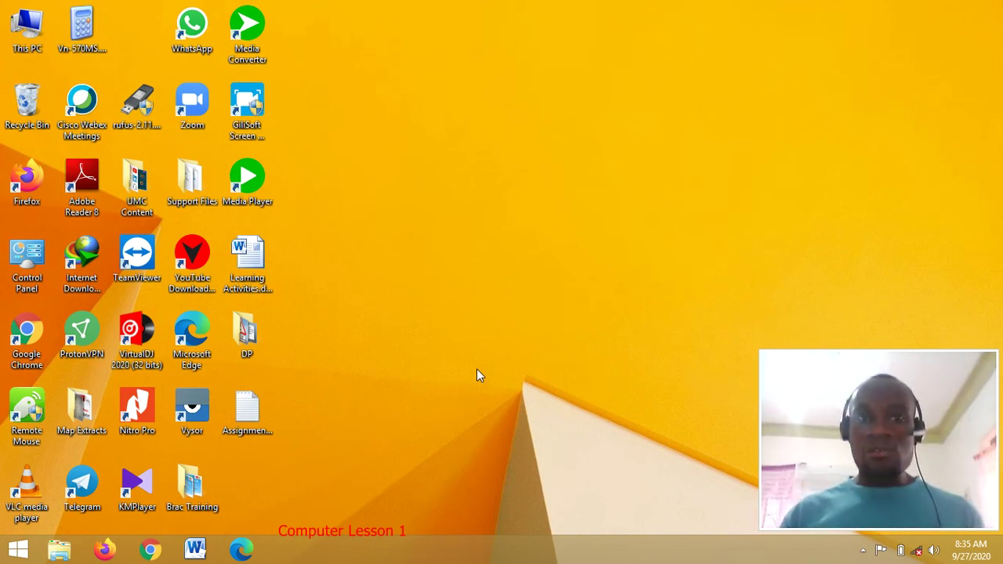
# Create a new desktop folder named with the presenter's full name
pyautogui.rightClick(435, 208)
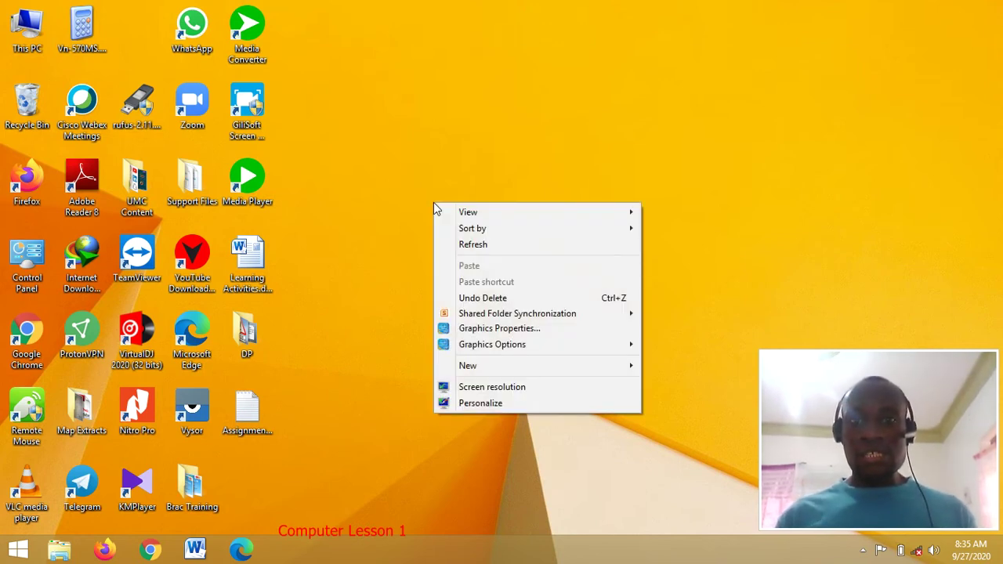
pyautogui.click(529, 372)
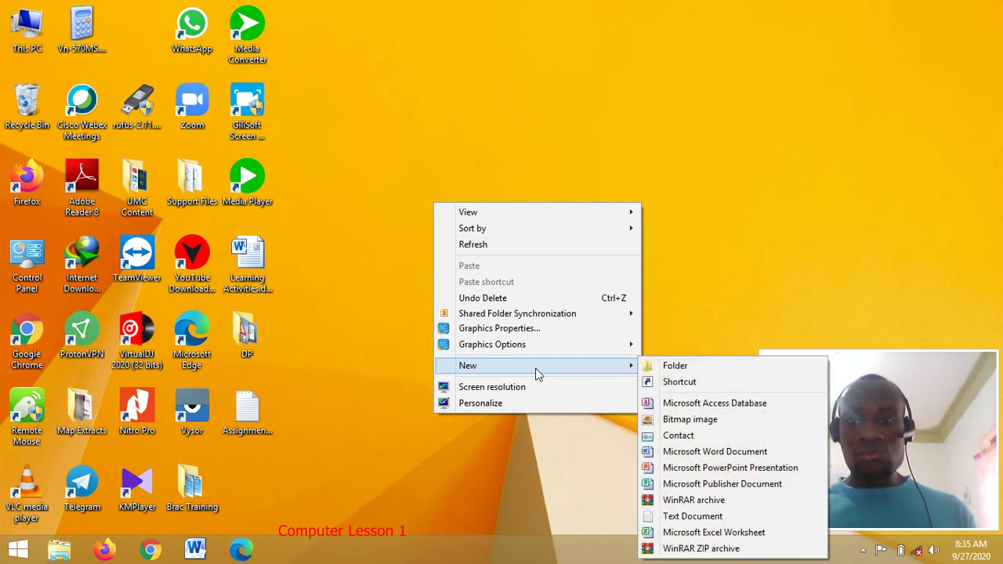
pyautogui.click(685, 371)
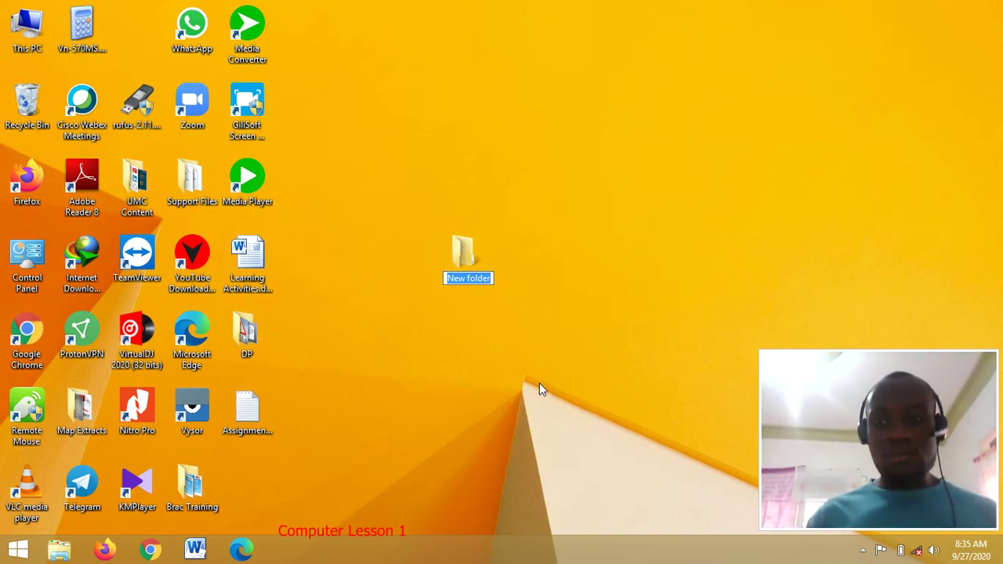
pyautogui.write('K')
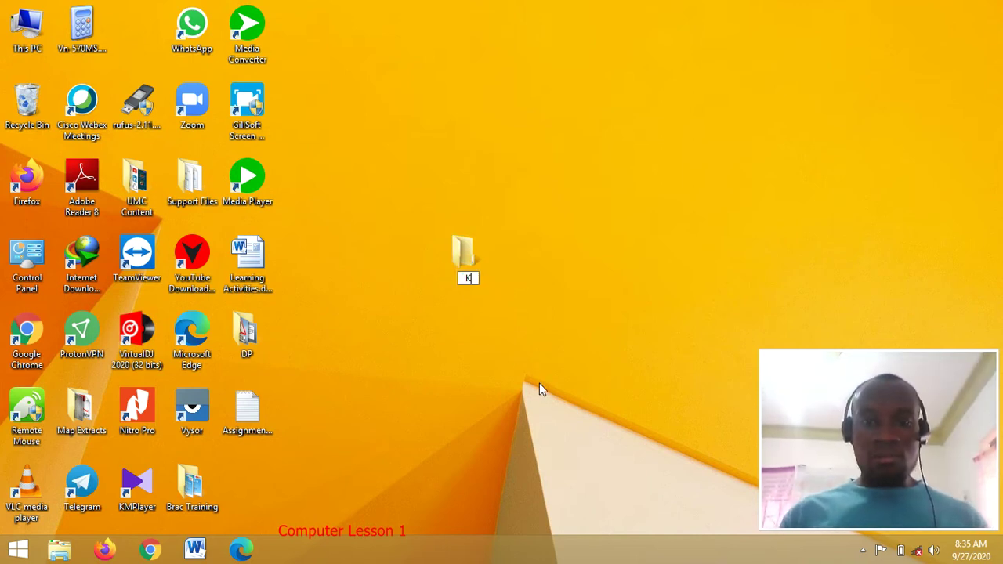
pyautogui.write('akuru Benard')
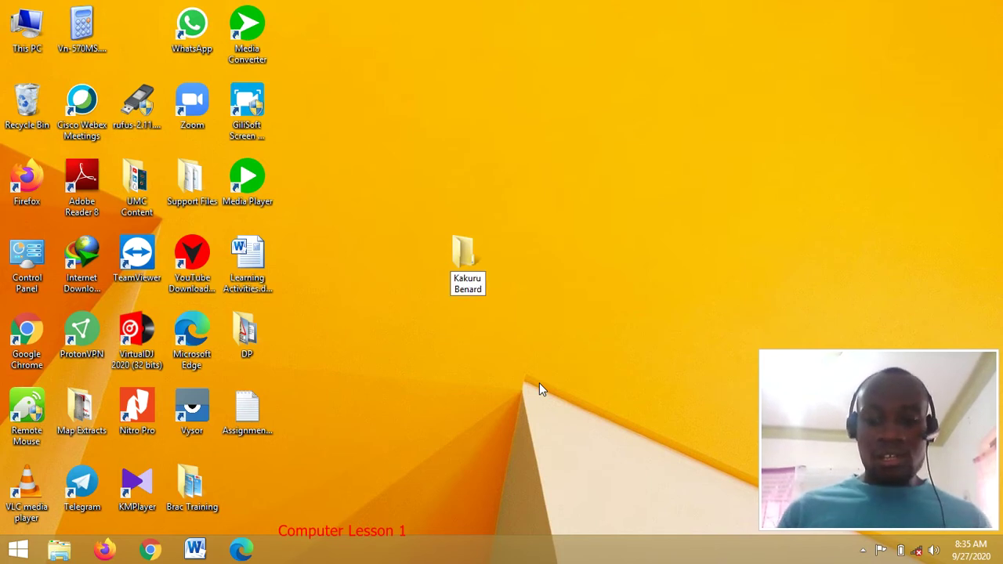
pyautogui.press('Return')
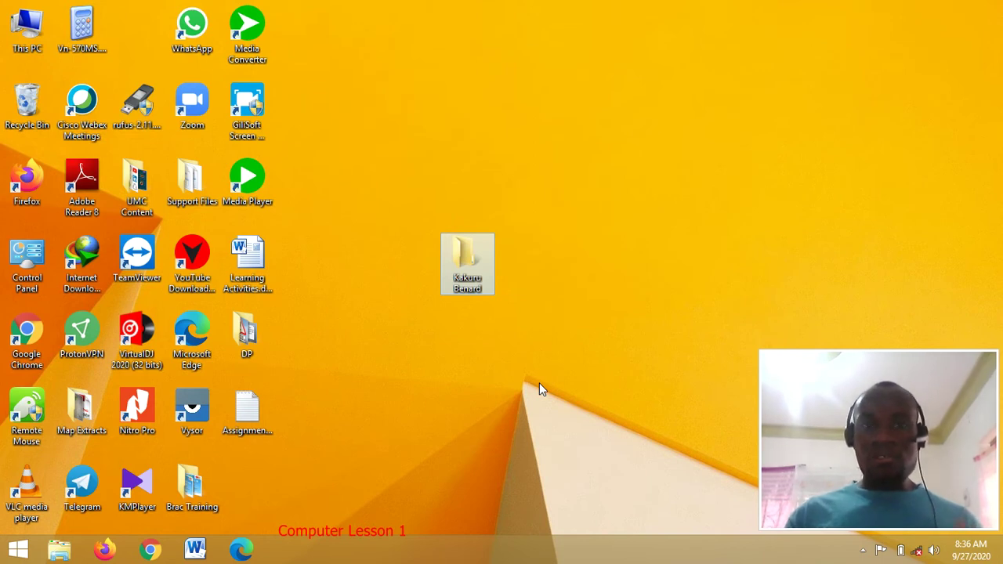
# Open the new folder and move its window up and make it narrower
pyautogui.doubleClick(460, 264)
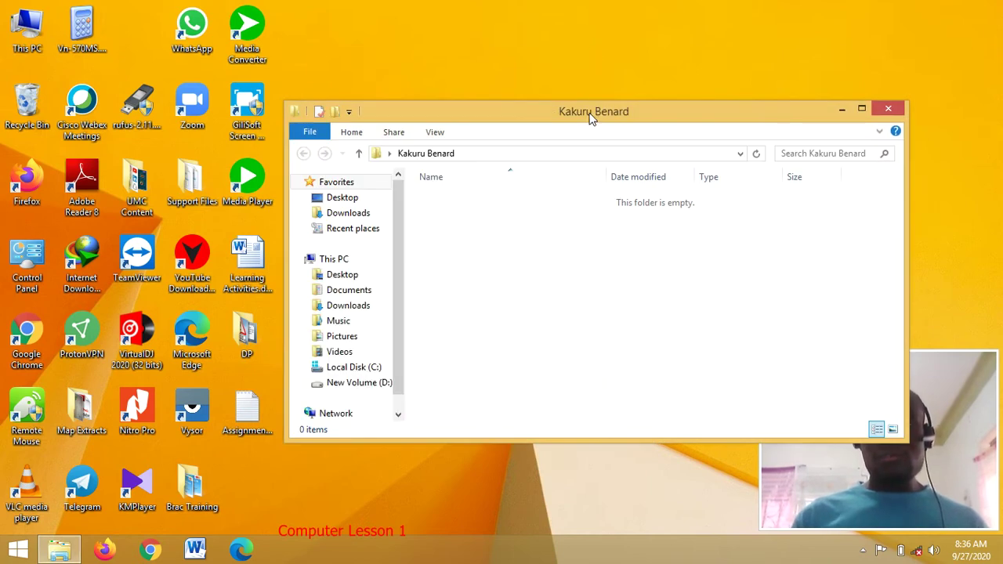
pyautogui.moveTo(591, 117); pyautogui.dragTo(496, 36)
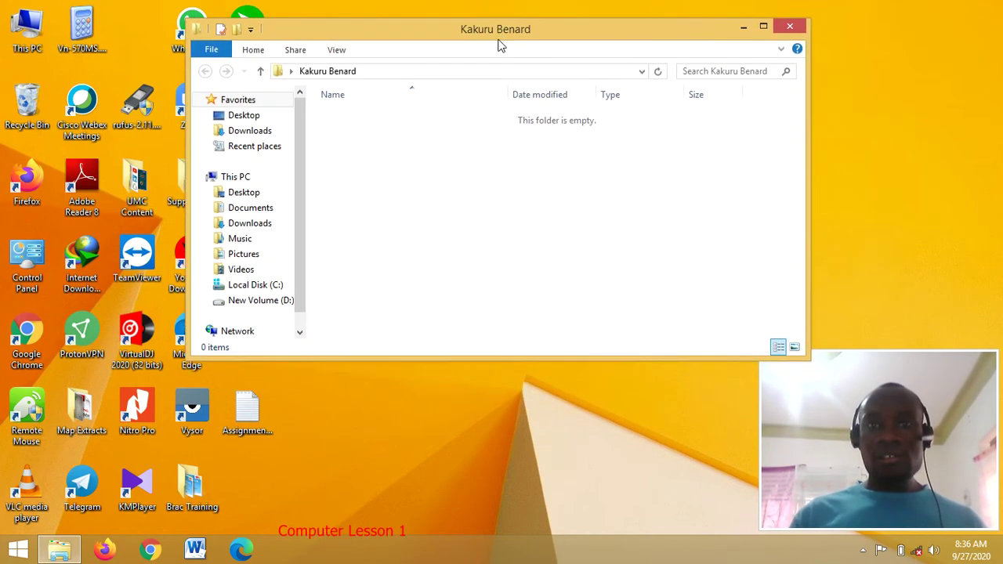
pyautogui.moveTo(809, 261); pyautogui.dragTo(668, 267)
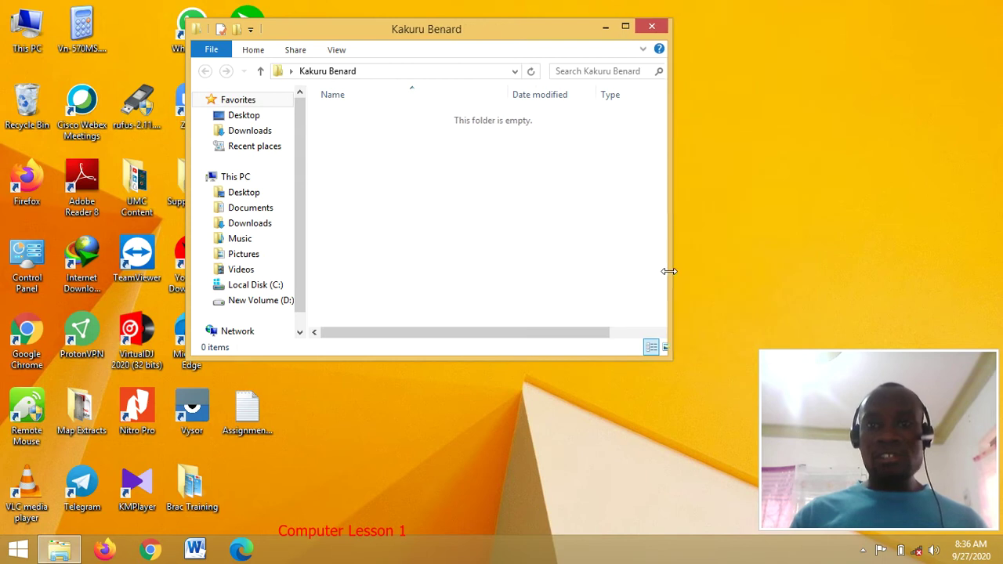
# Create an Access database named 'Hosipital Database' in the folder and open it
pyautogui.rightClick(359, 159)
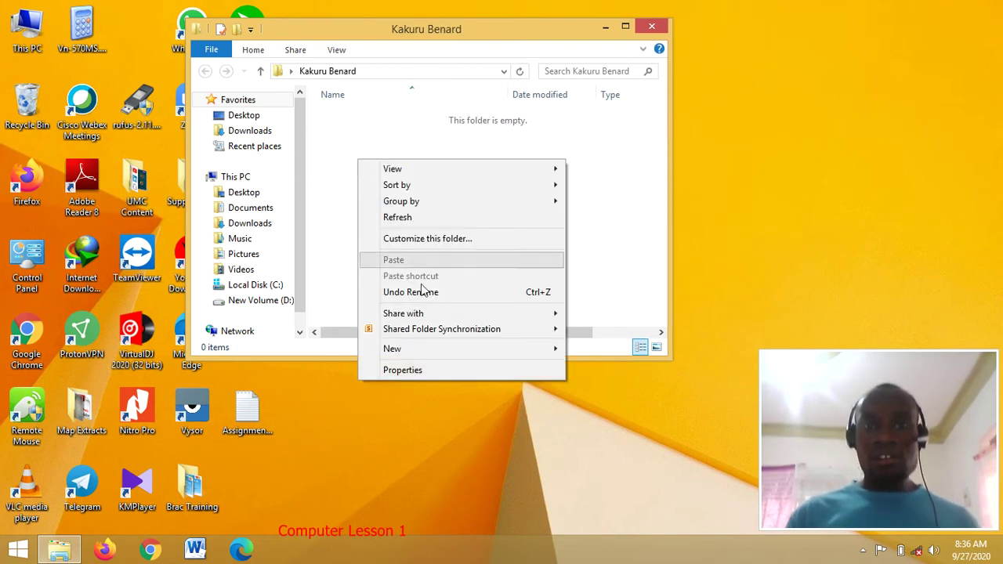
pyautogui.moveTo(503, 353)
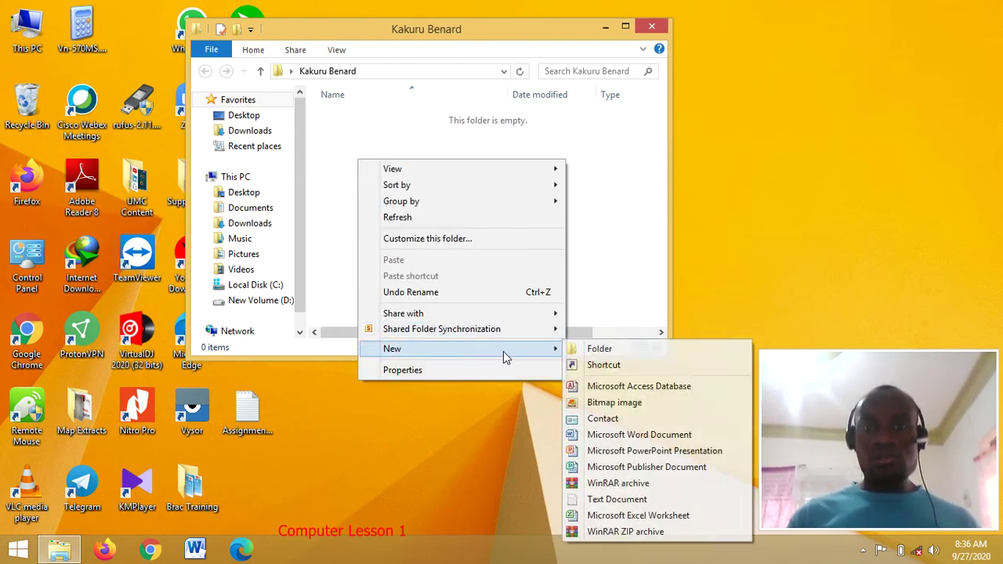
pyautogui.click(626, 388)
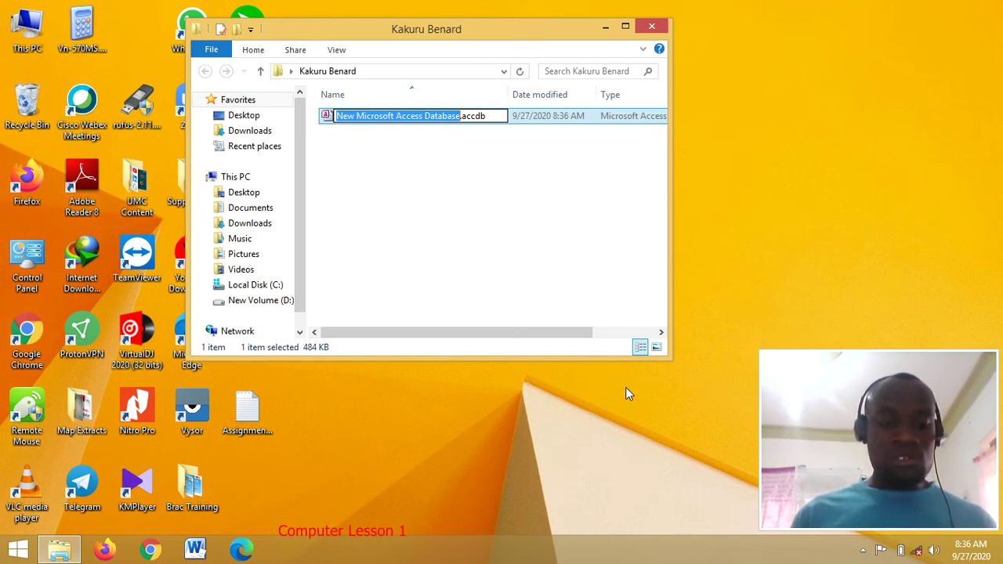
pyautogui.press('BackSpace')
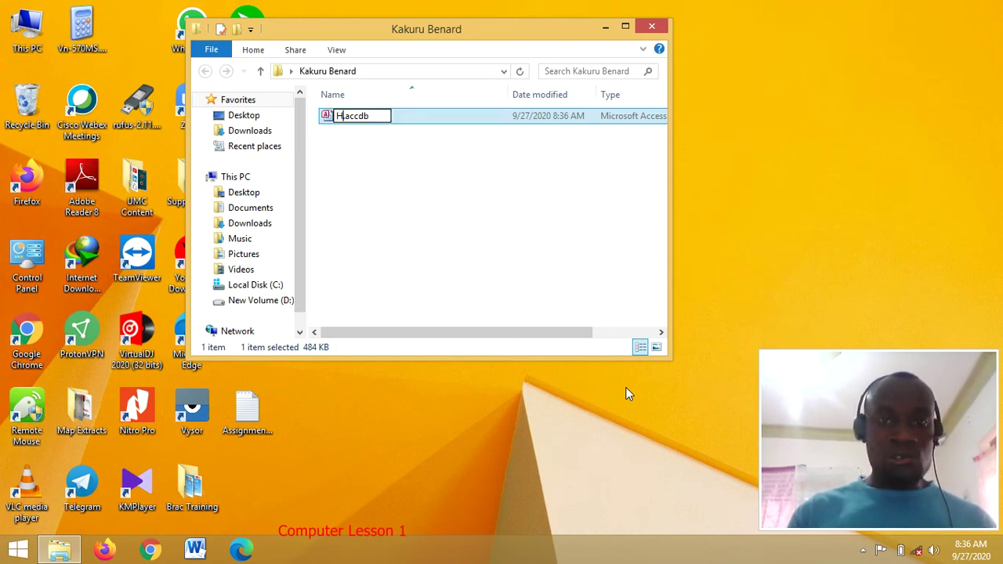
pyautogui.write('Hosip')
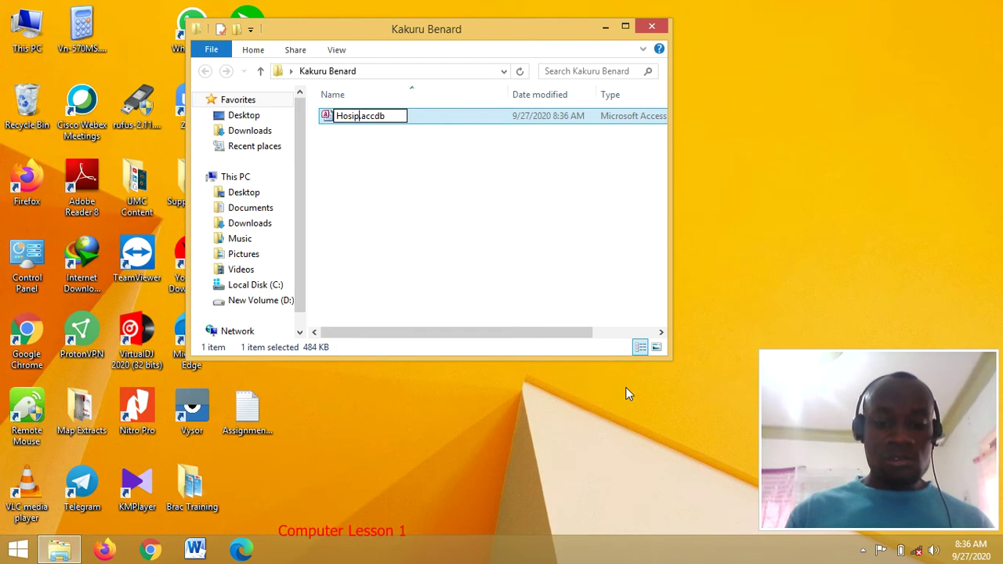
pyautogui.write('ital D')
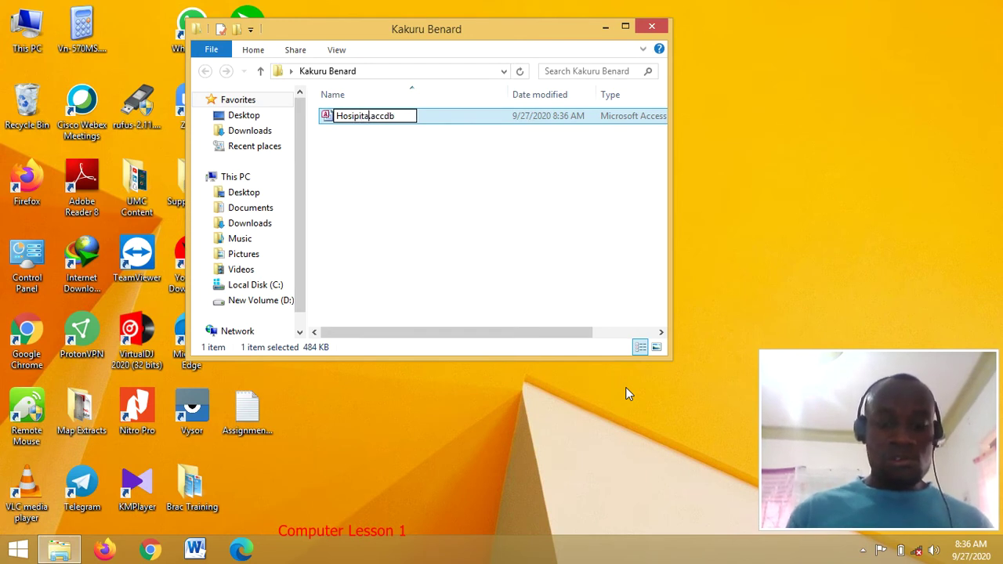
pyautogui.write('atabase')
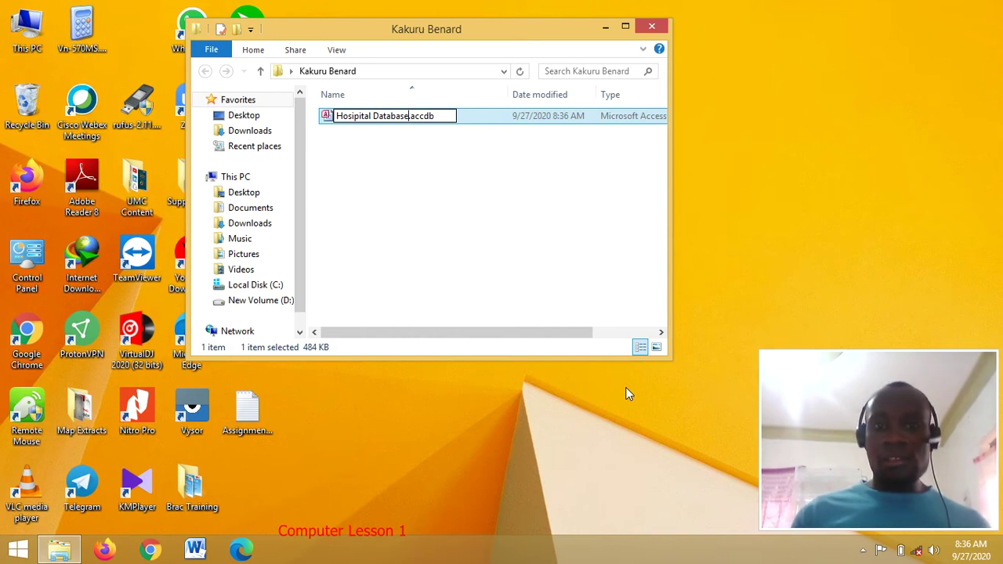
pyautogui.press('Return')
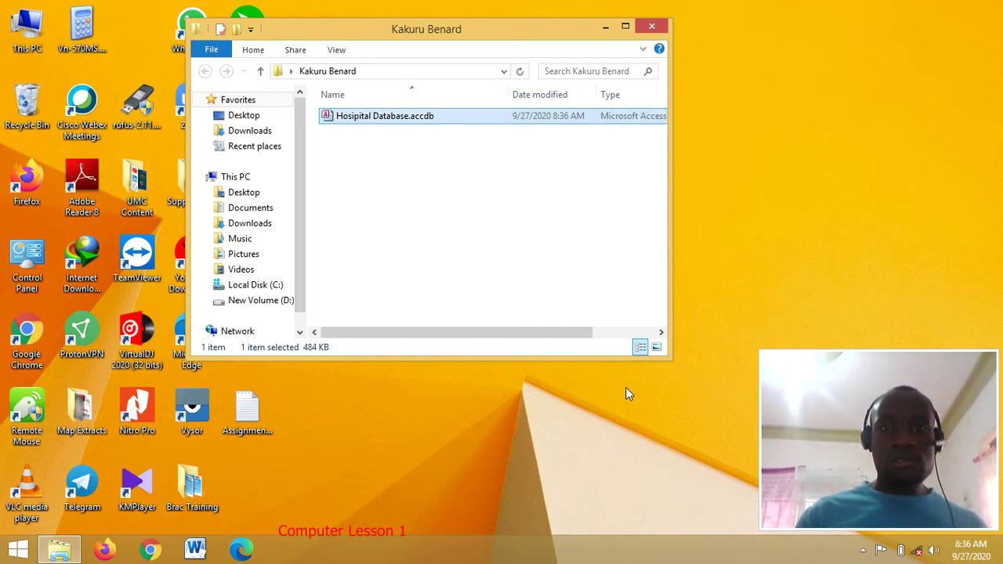
pyautogui.press('Return')
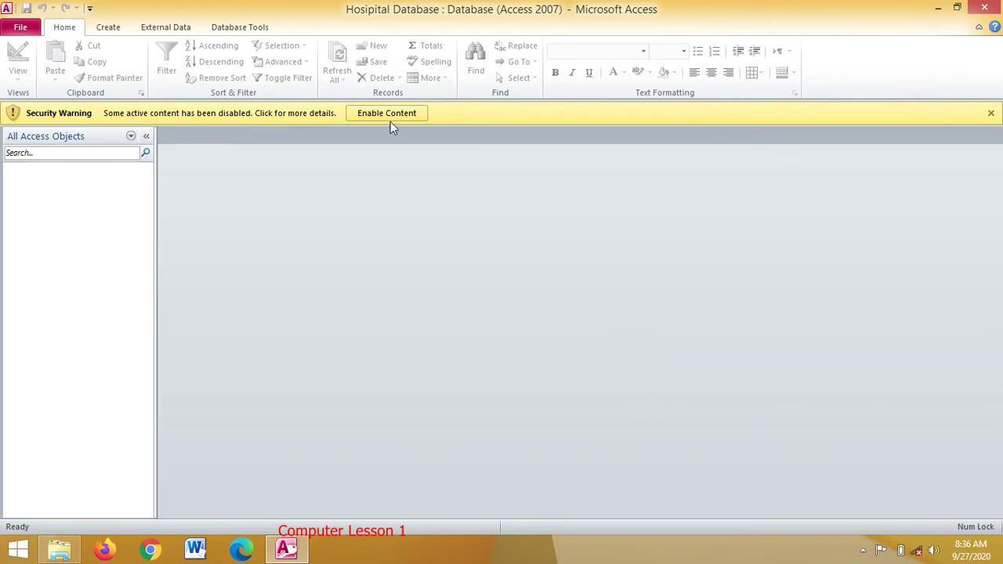
# Enable the database's content and start a new table in Table Design view
pyautogui.click(391, 118)
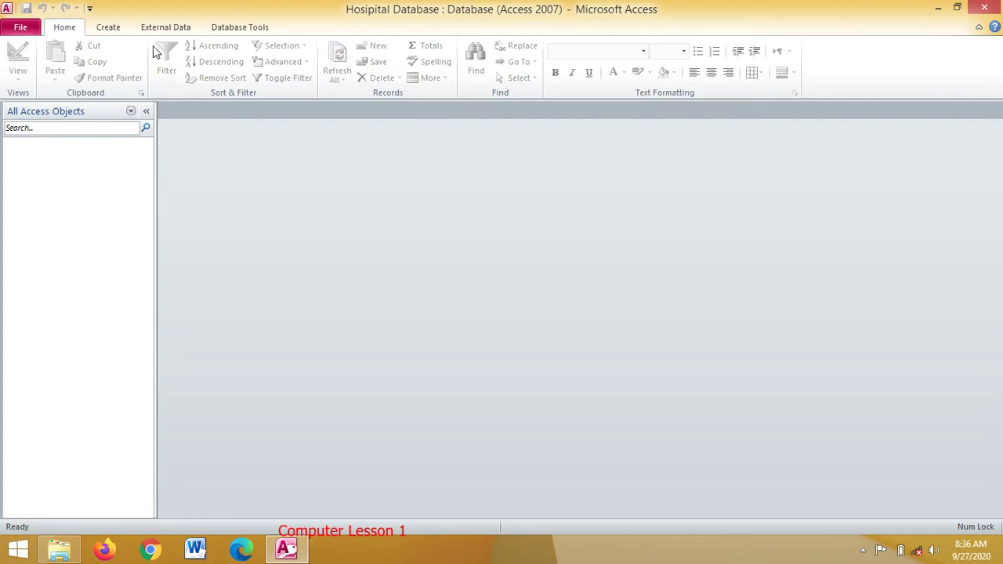
pyautogui.click(107, 29)
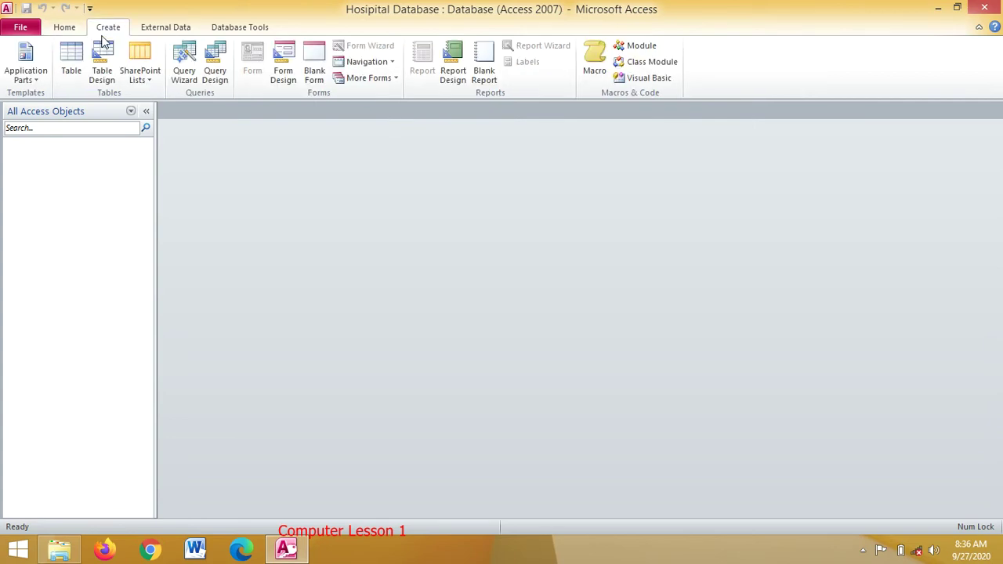
pyautogui.click(101, 56)
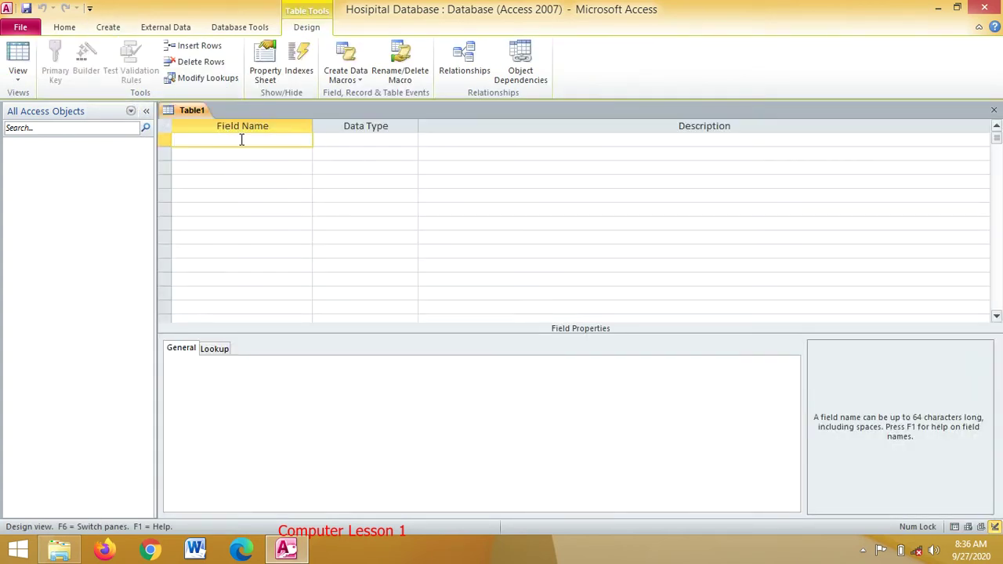
# Add fields ID (AutoNumber), FNAME (Text) and SEX (Text) in capitals
pyautogui.press('capslock')
pyautogui.write('ID')
pyautogui.click(351, 139)
pyautogui.click(410, 140)
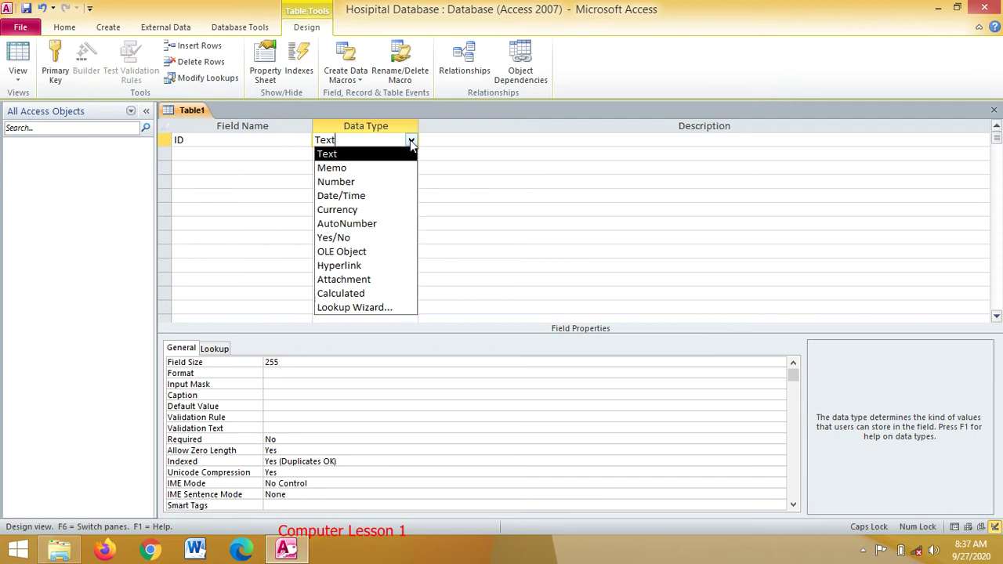
pyautogui.click(365, 225)
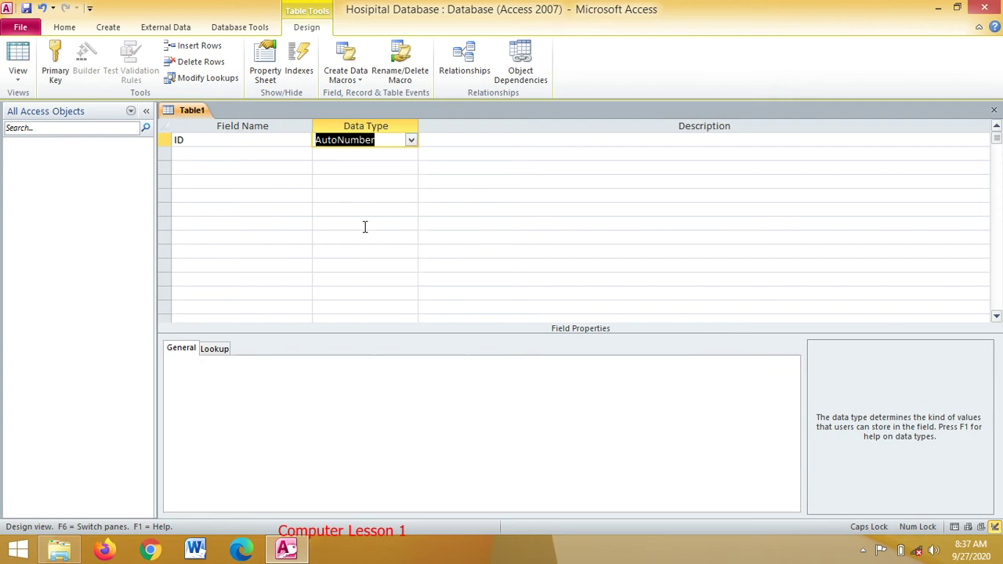
pyautogui.click(195, 154)
pyautogui.write('NAME')
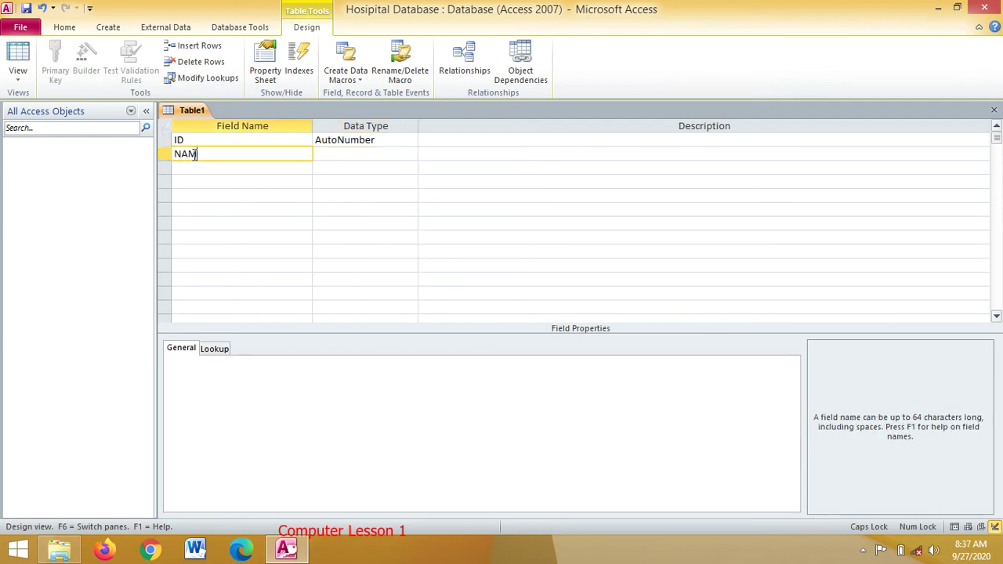
pyautogui.press('BackSpace')
pyautogui.press('BackSpace')
pyautogui.press('BackSpace')
pyautogui.press('BackSpace')
pyautogui.write('FNAME')
pyautogui.click(354, 154)
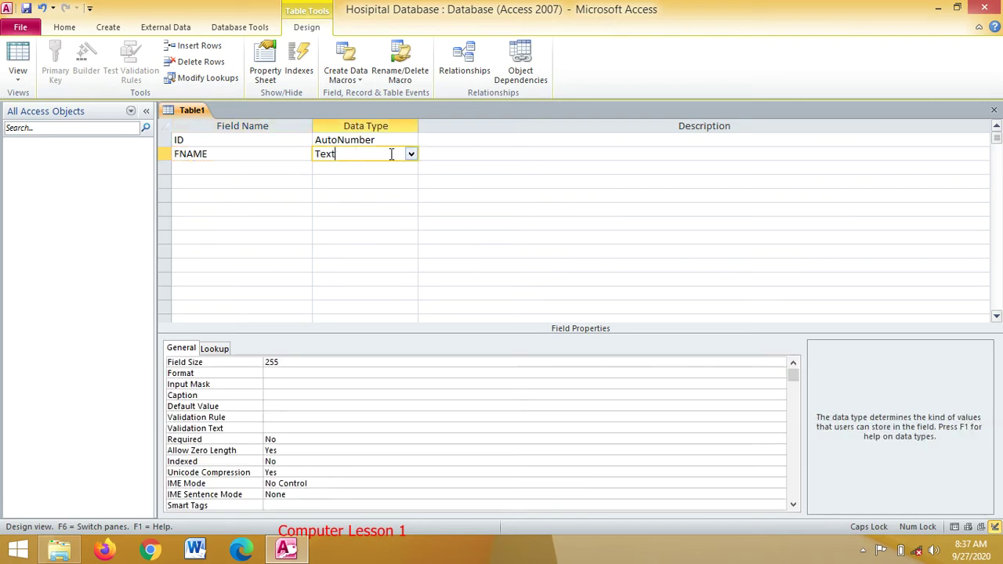
pyautogui.click(210, 167)
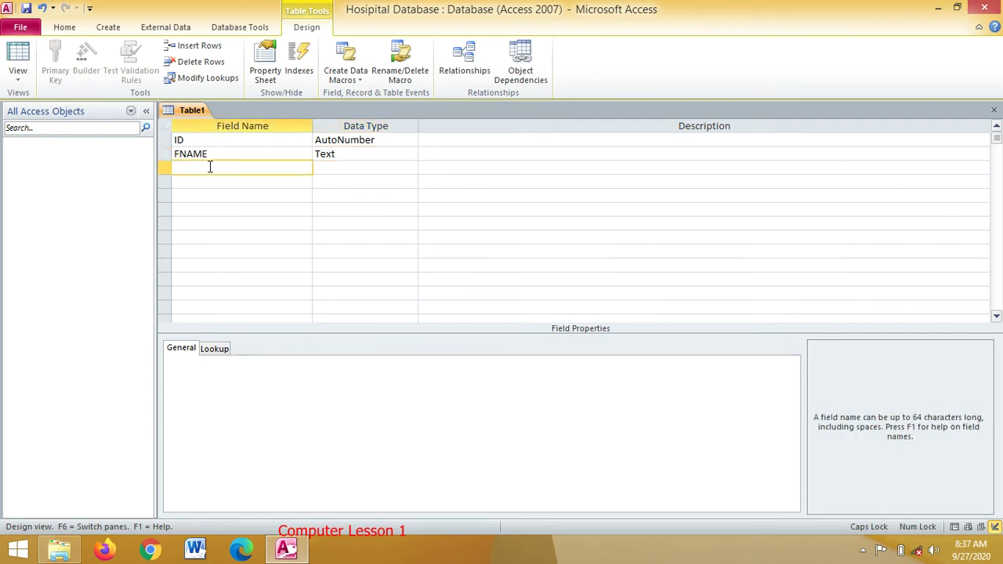
pyautogui.write('SEX')
pyautogui.click(346, 165)
# Add DOB (Date/Time), DISTRICT and ILLNESS (Text) fields, and make ID the primary key
pyautogui.click(217, 183)
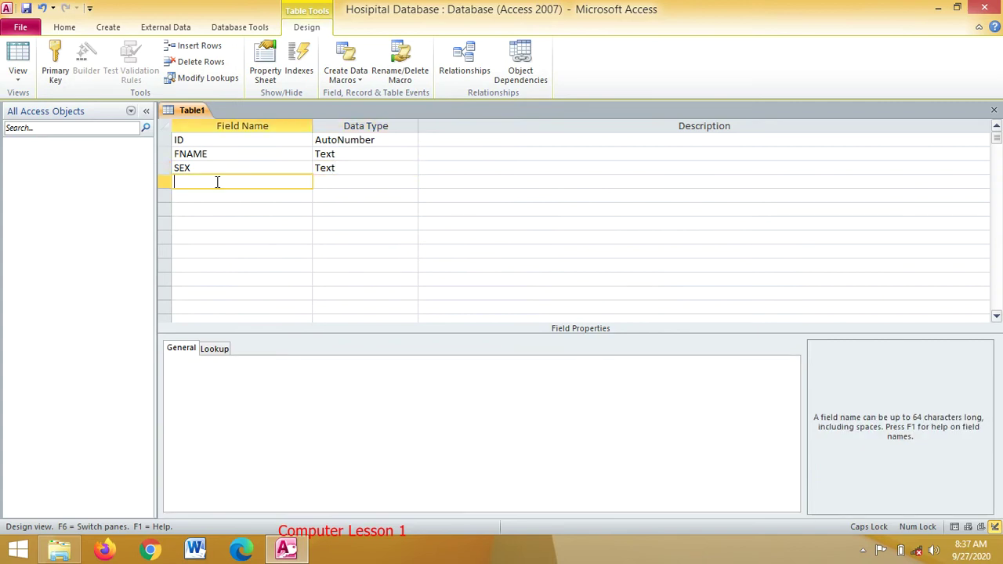
pyautogui.write('DOB')
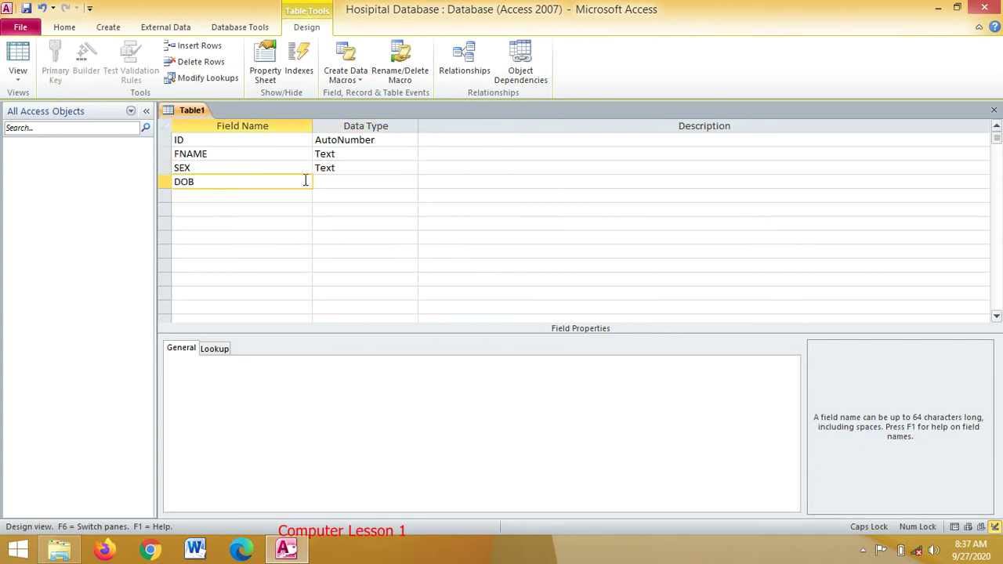
pyautogui.click(341, 181)
pyautogui.click(409, 182)
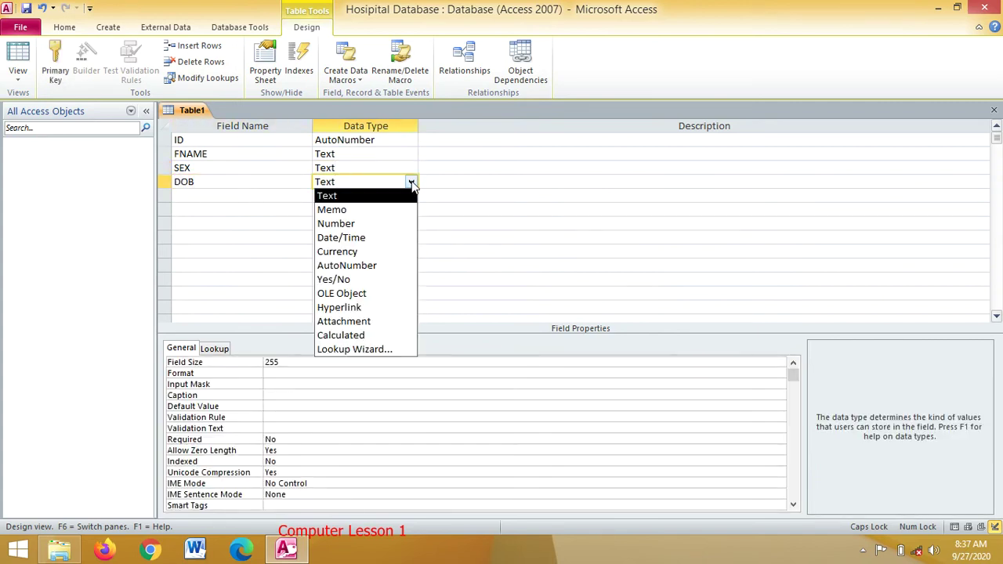
pyautogui.click(381, 235)
pyautogui.click(196, 196)
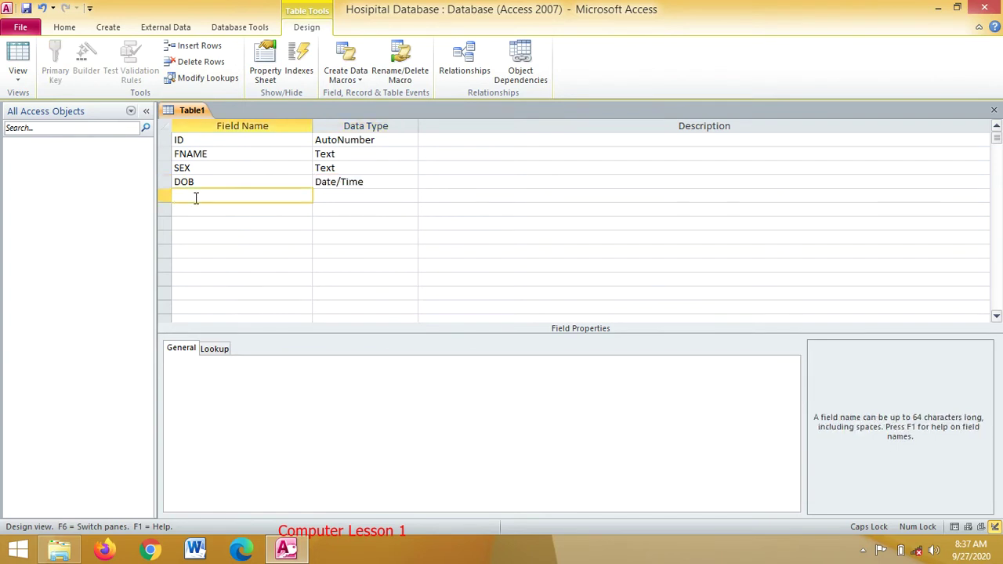
pyautogui.write('DISTRICT')
pyautogui.click(351, 196)
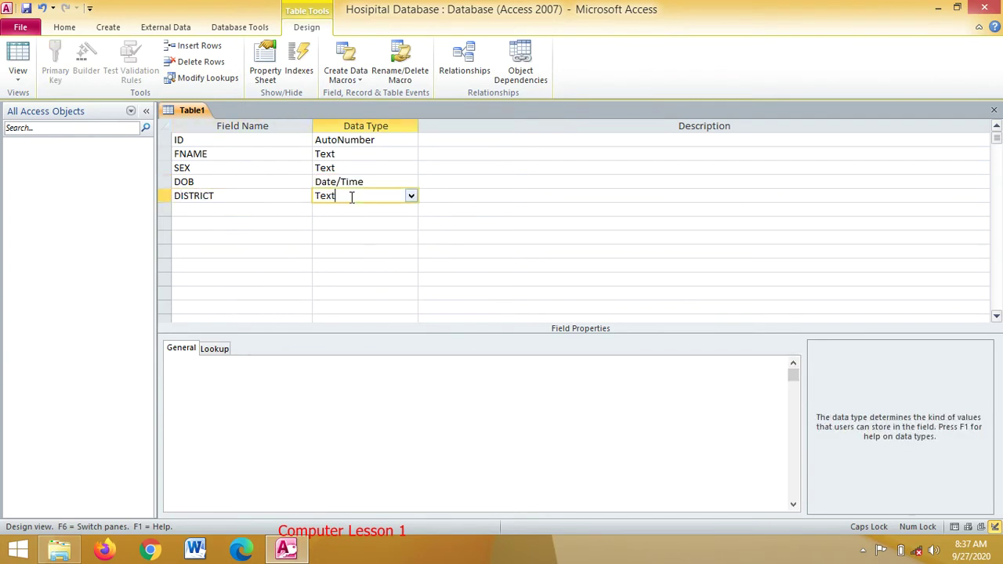
pyautogui.click(216, 208)
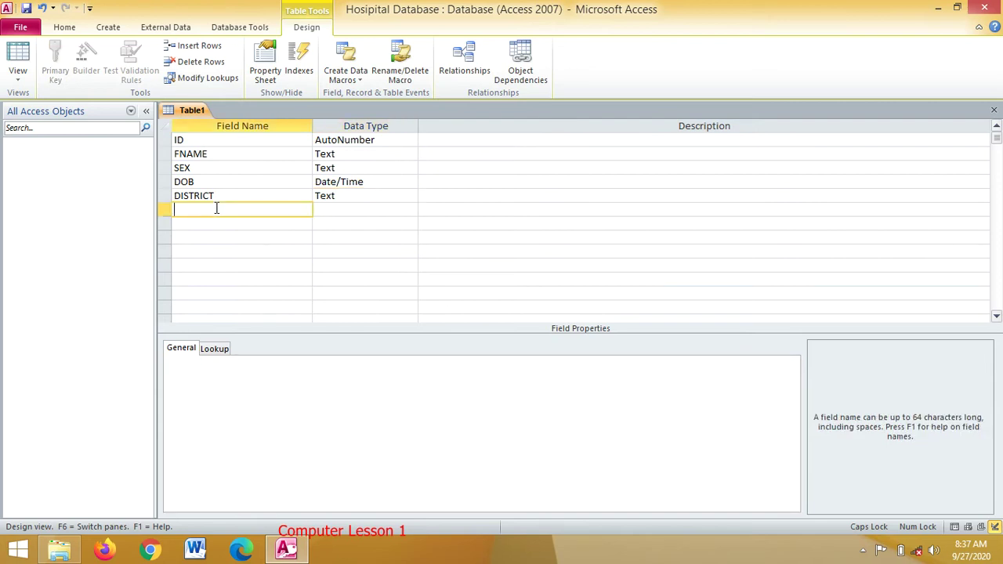
pyautogui.write('ILLNESS')
pyautogui.click(336, 208)
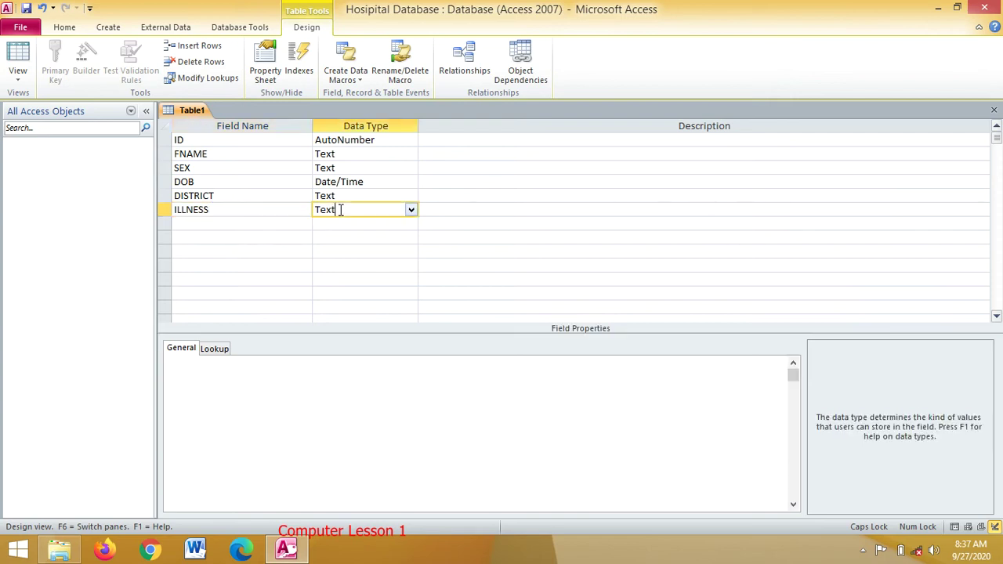
pyautogui.click(188, 139)
pyautogui.click(55, 61)
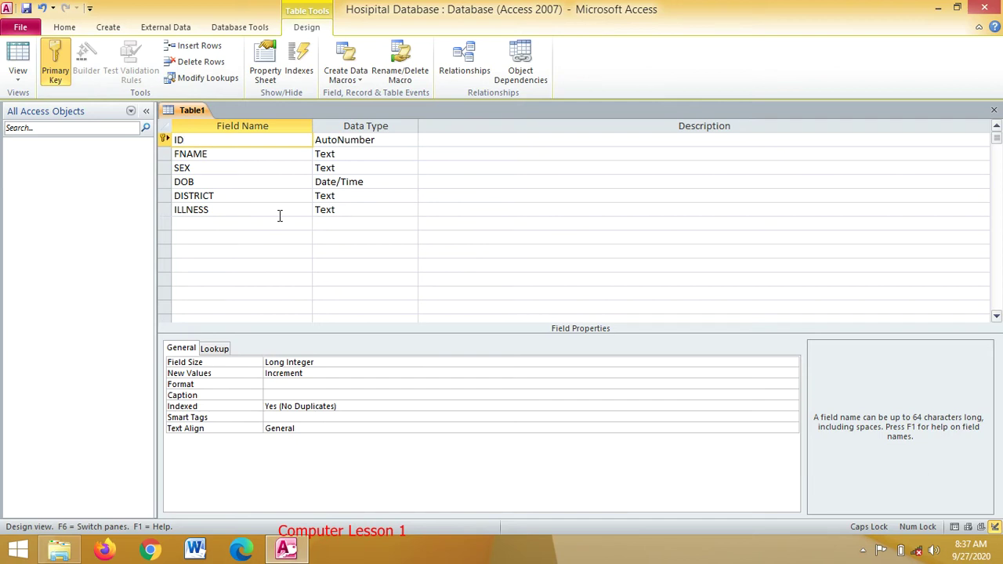
# Save the table, entering 'Patients Table' as its name
pyautogui.hotkey('ctrl', 's')
pyautogui.write('P')
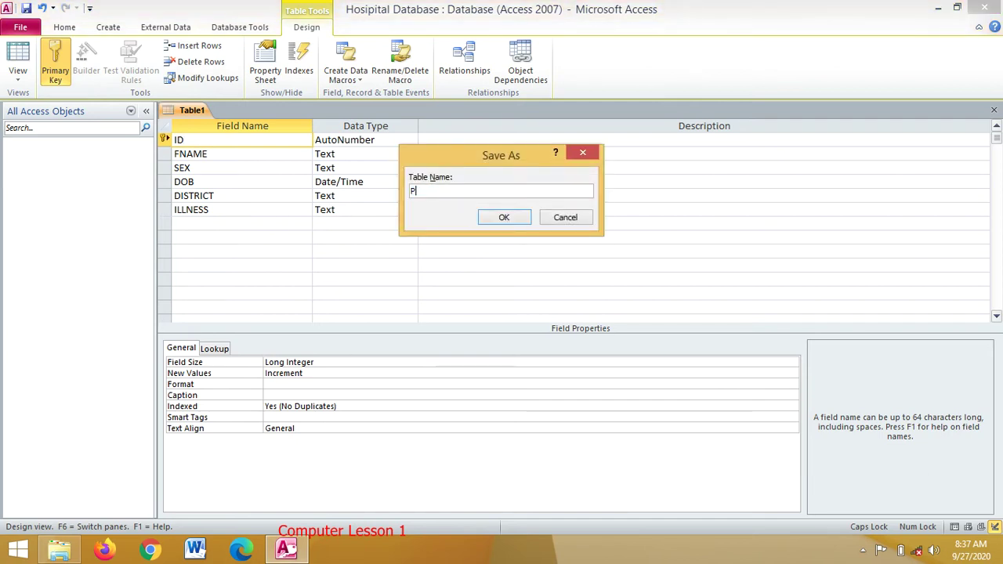
pyautogui.write('atients Table')
# Confirm the Patients Table name, view its empty datasheet cells, then close Access
pyautogui.click(511, 220)
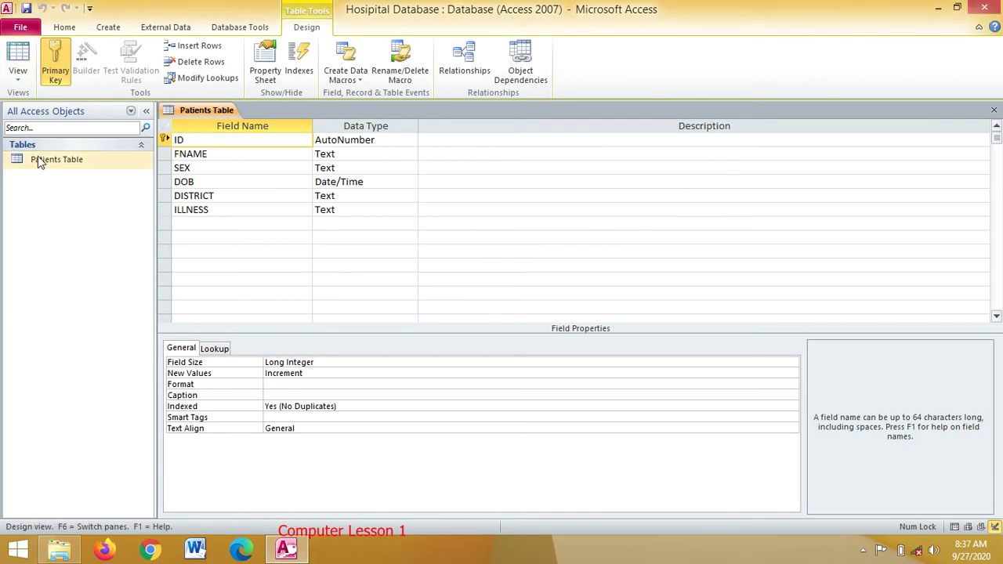
pyautogui.doubleClick(34, 161)
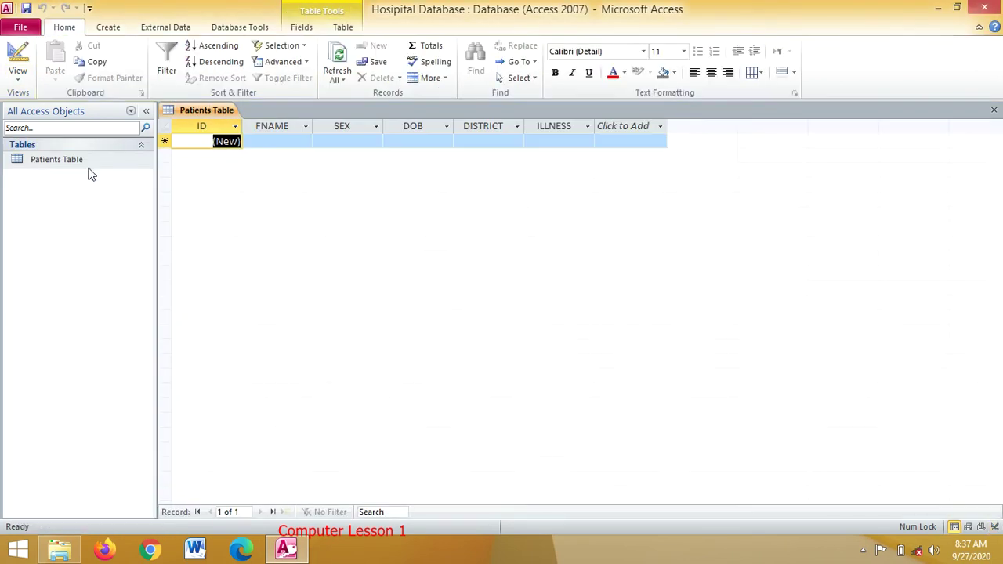
pyautogui.click(282, 146)
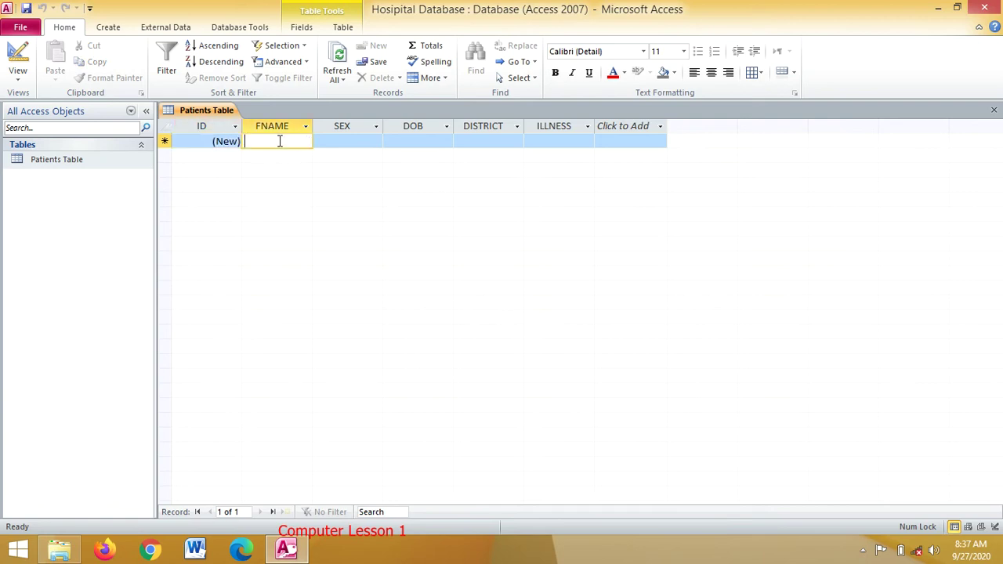
pyautogui.click(334, 141)
pyautogui.click(408, 144)
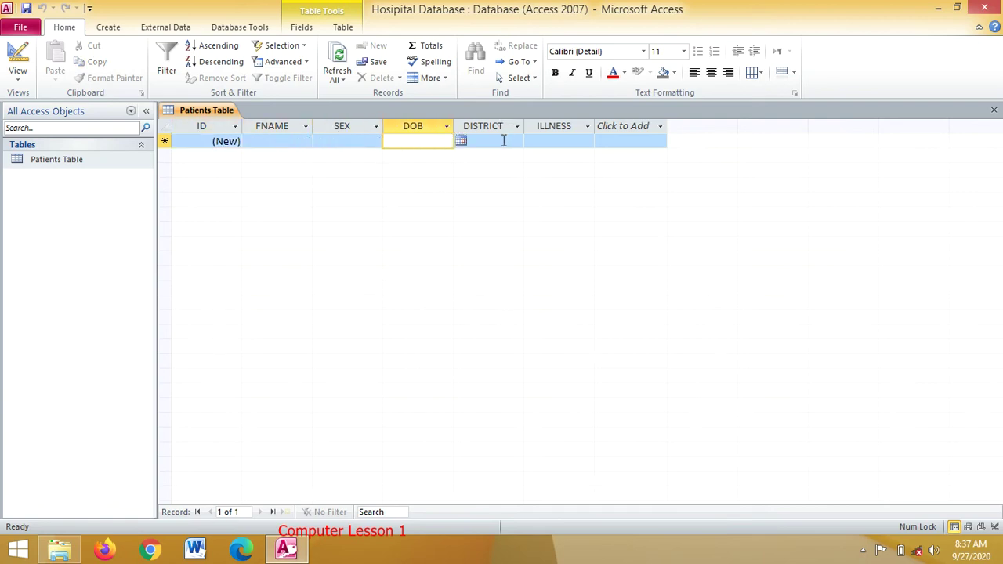
pyautogui.click(502, 142)
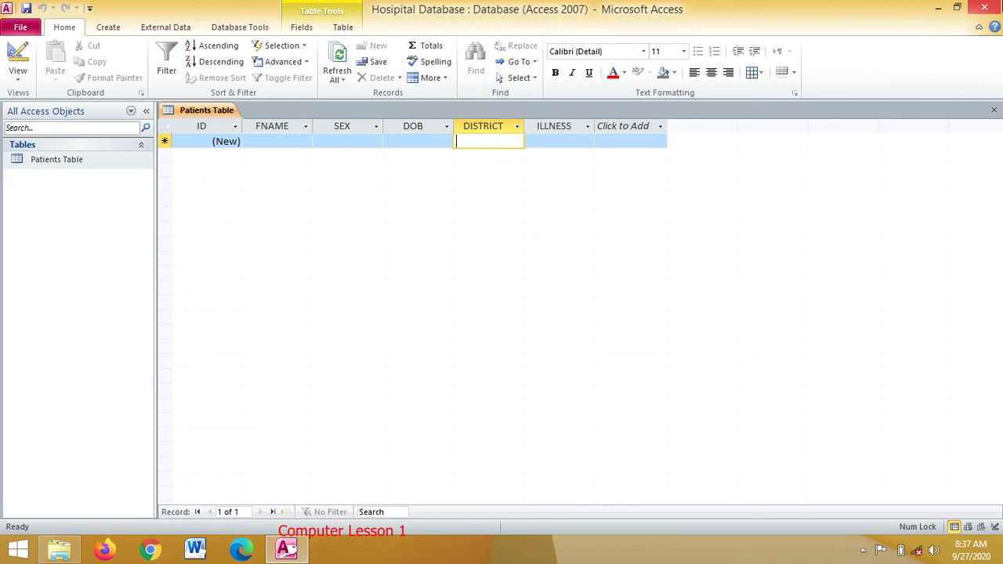
pyautogui.click(986, 7)
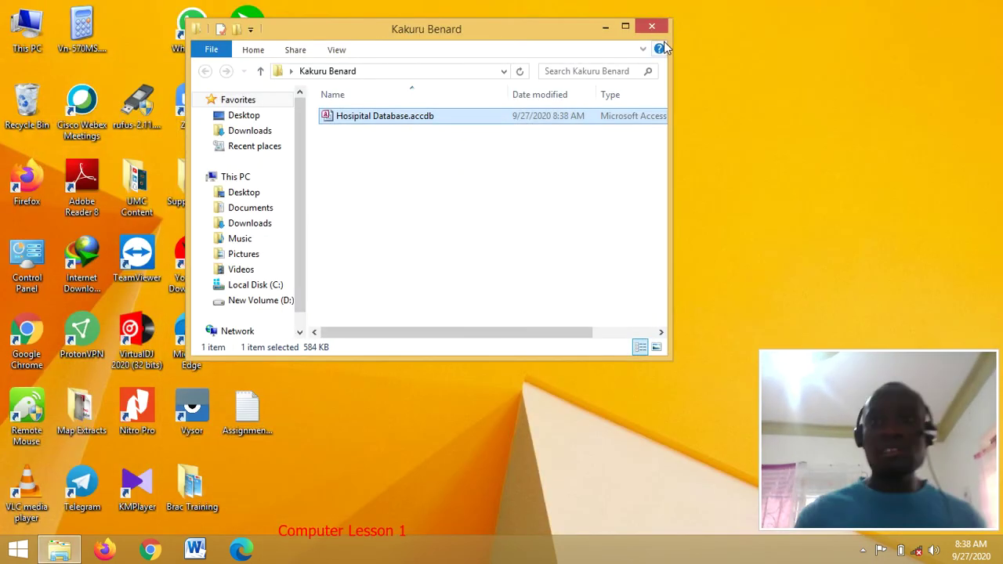
# Close the folder window holding Hosipital Database and bring up the Start screen
pyautogui.click(651, 28)
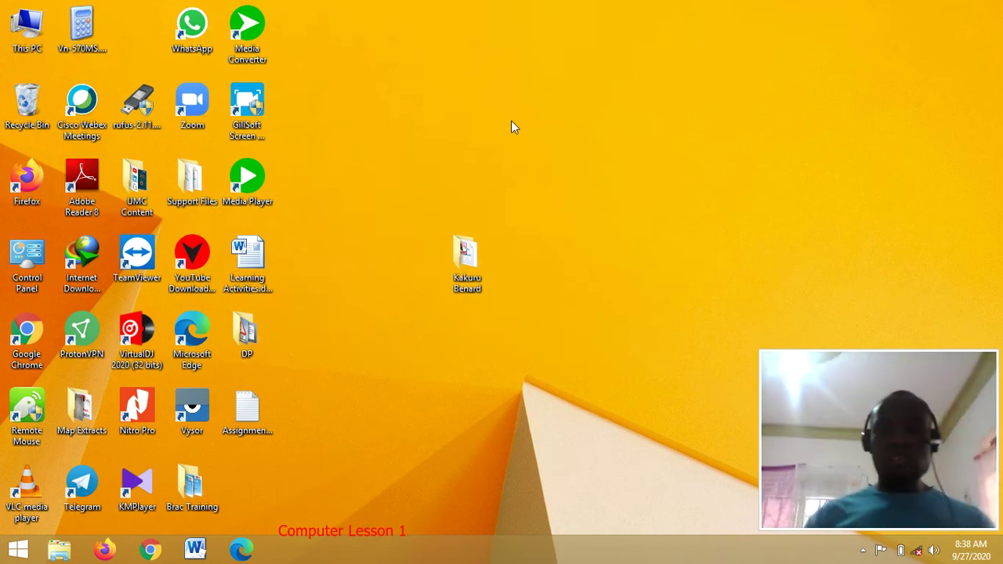
pyautogui.click(4, 555)
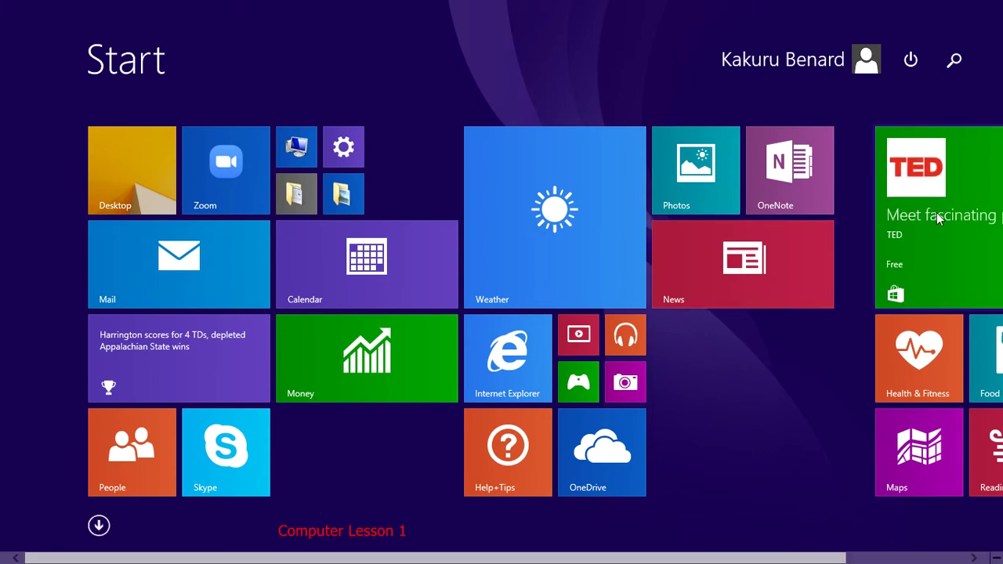
# Search for 'access' and launch Microsoft Access 2010
pyautogui.click(958, 58)
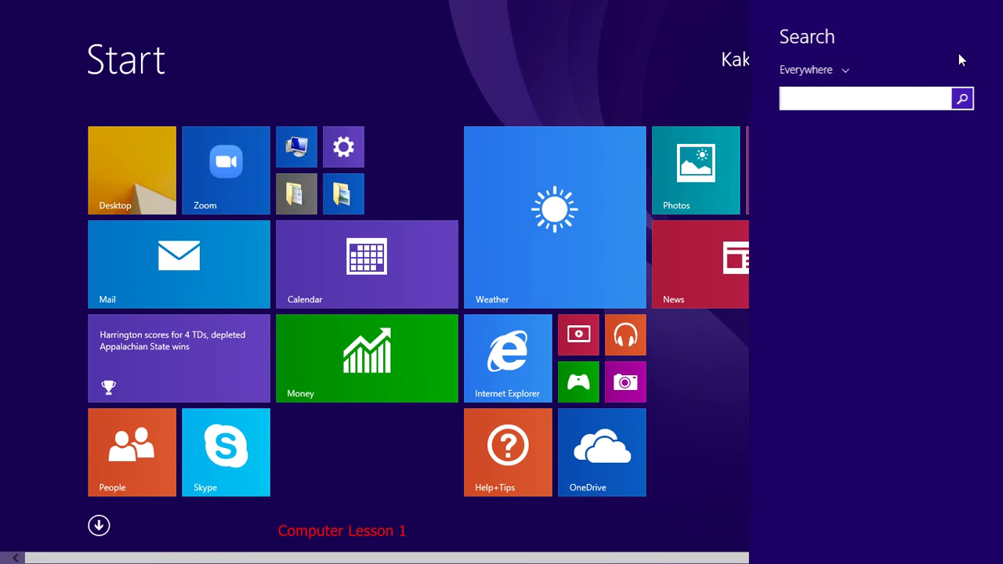
pyautogui.write('access 2010')
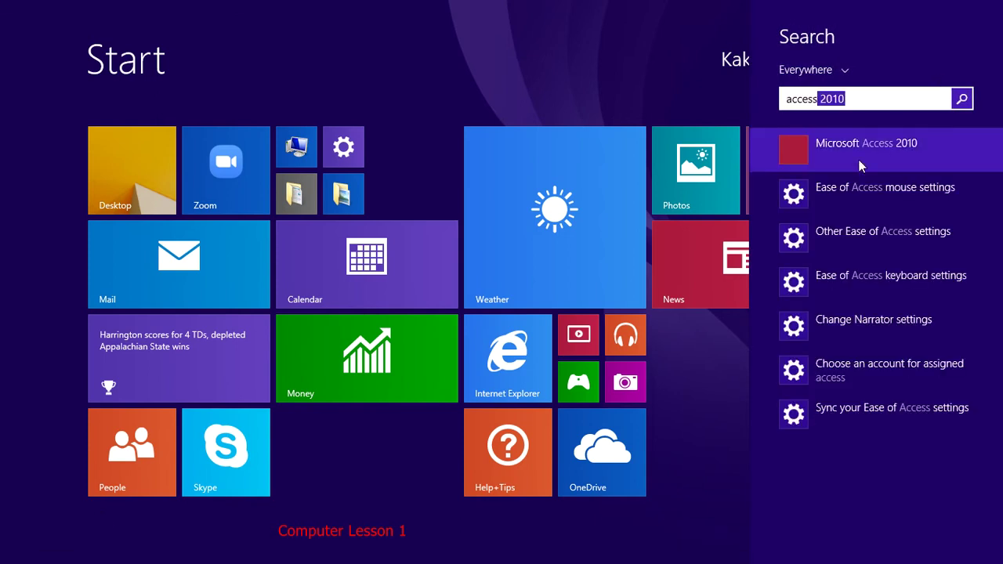
pyautogui.click(852, 145)
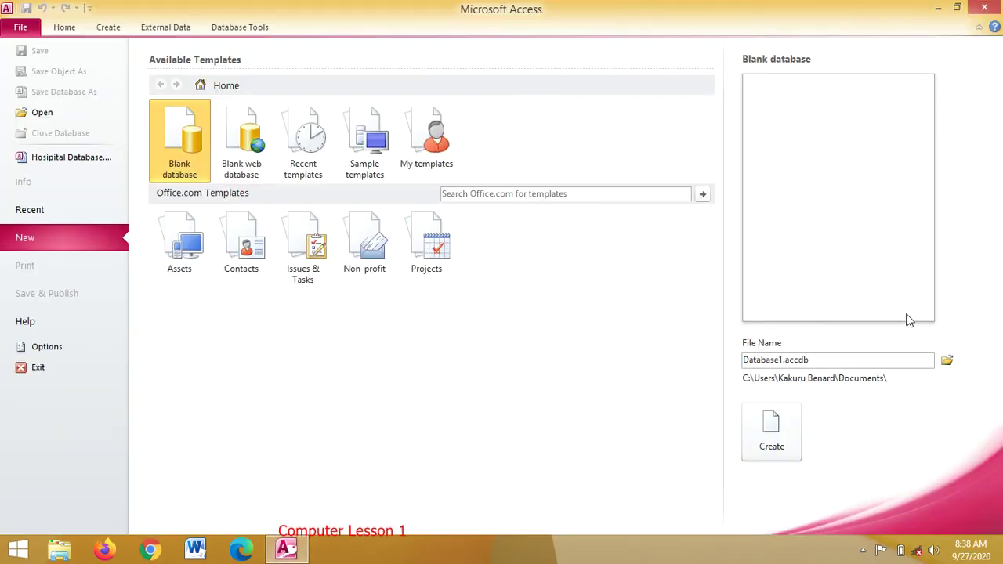
# Name the blank database 'School Database' and set it to save in the desktop folder
pyautogui.click(947, 361)
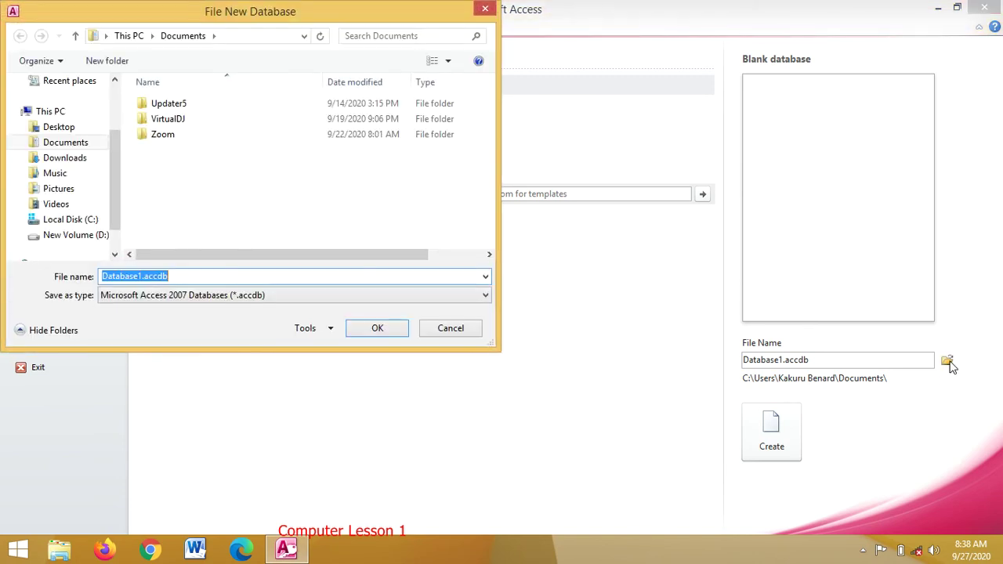
pyautogui.click(59, 131)
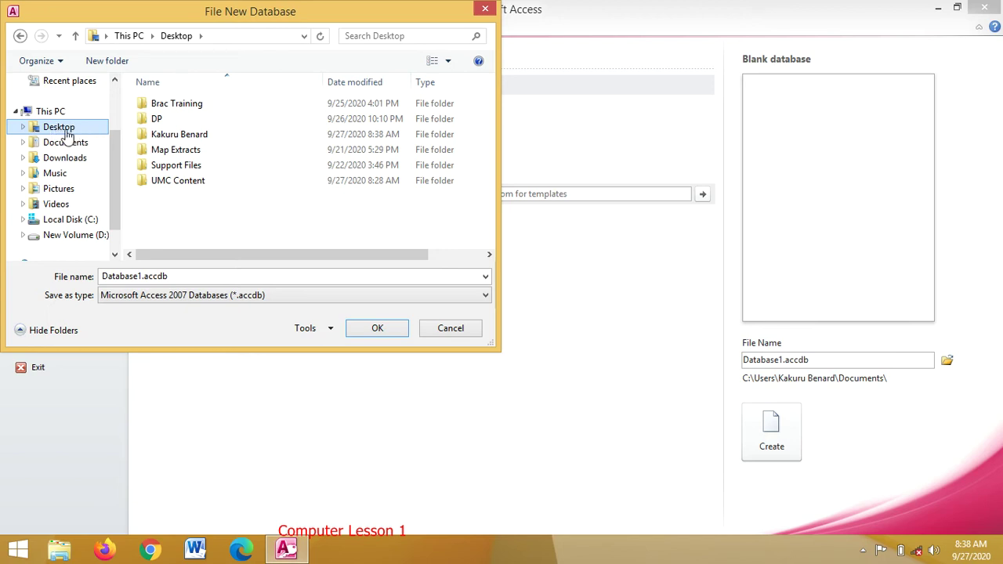
pyautogui.click(194, 136)
pyautogui.doubleClick(194, 137)
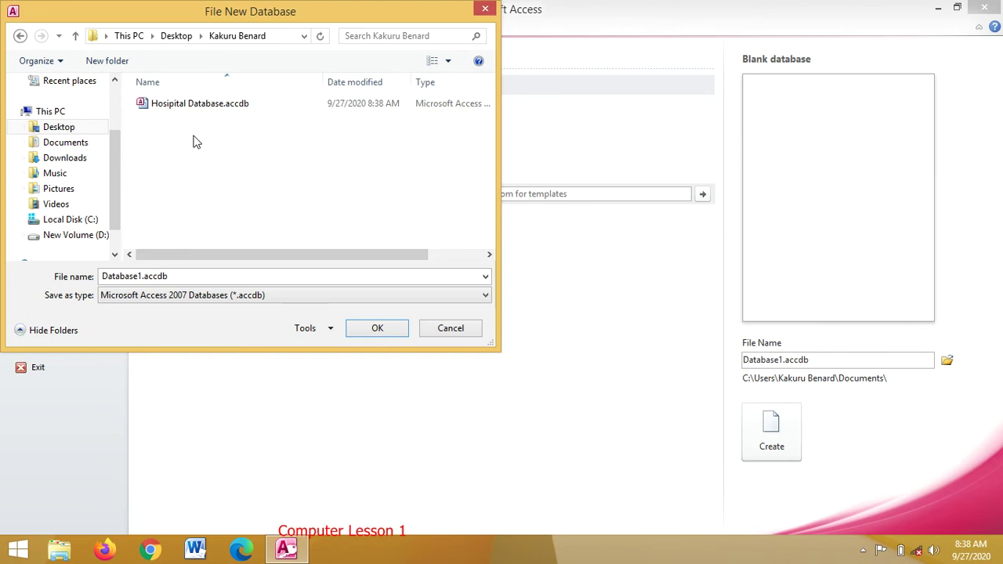
pyautogui.doubleClick(141, 276)
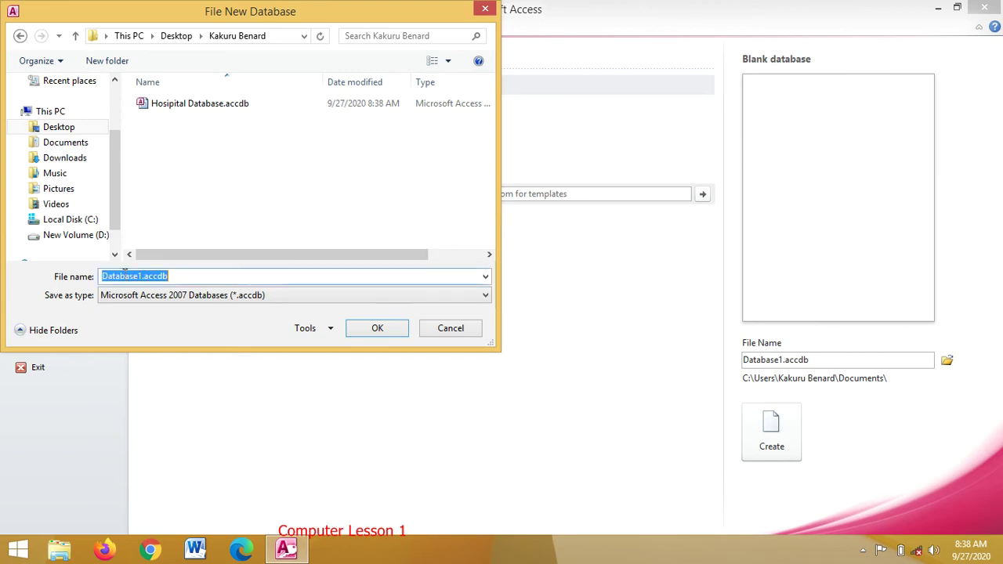
pyautogui.click(120, 276)
pyautogui.press('Delete')
pyautogui.press('Delete')
pyautogui.press('Delete')
pyautogui.press('Delete')
pyautogui.press('Delete')
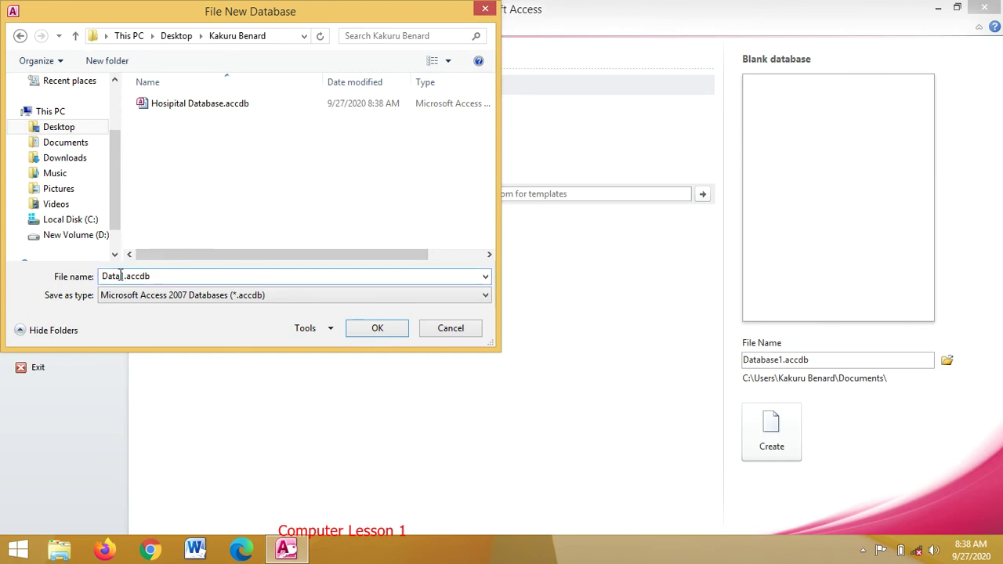
pyautogui.press('BackSpace')
pyautogui.press('BackSpace')
pyautogui.press('BackSpace')
pyautogui.press('BackSpace')
pyautogui.write('School')
pyautogui.write(' Data')
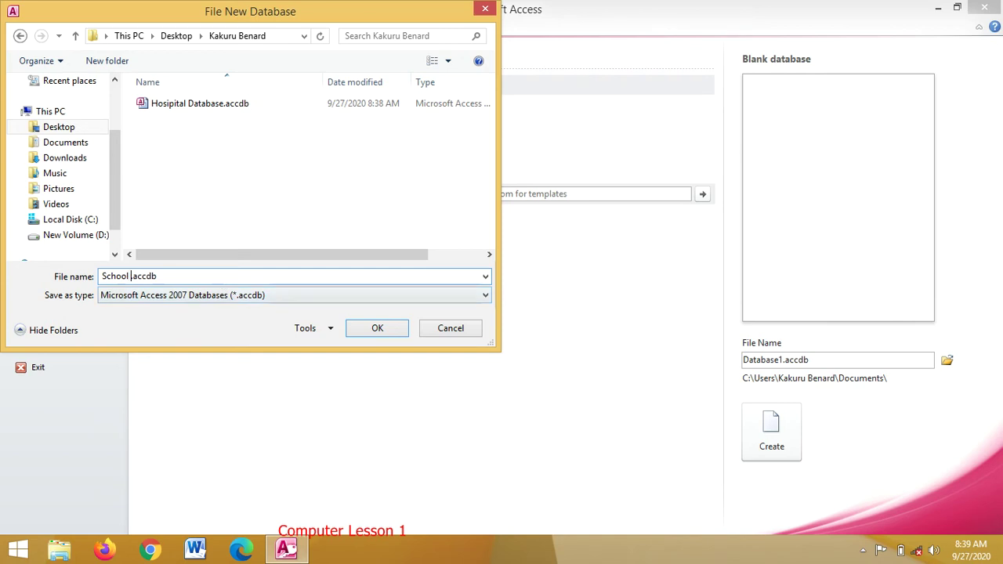
pyautogui.write('base')
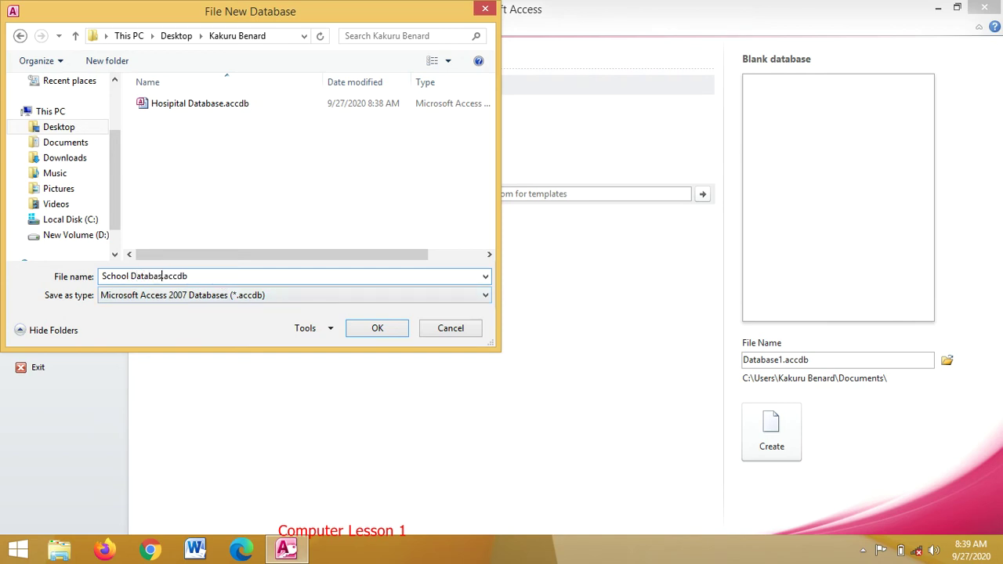
pyautogui.click(380, 330)
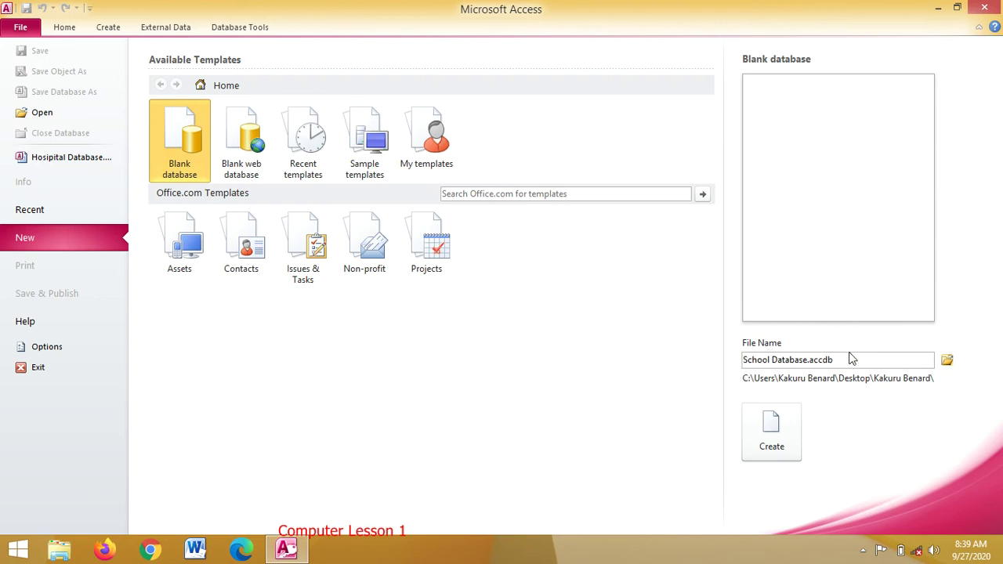
# Create School Database, close its empty Table1 without saving, then close Access
pyautogui.click(784, 427)
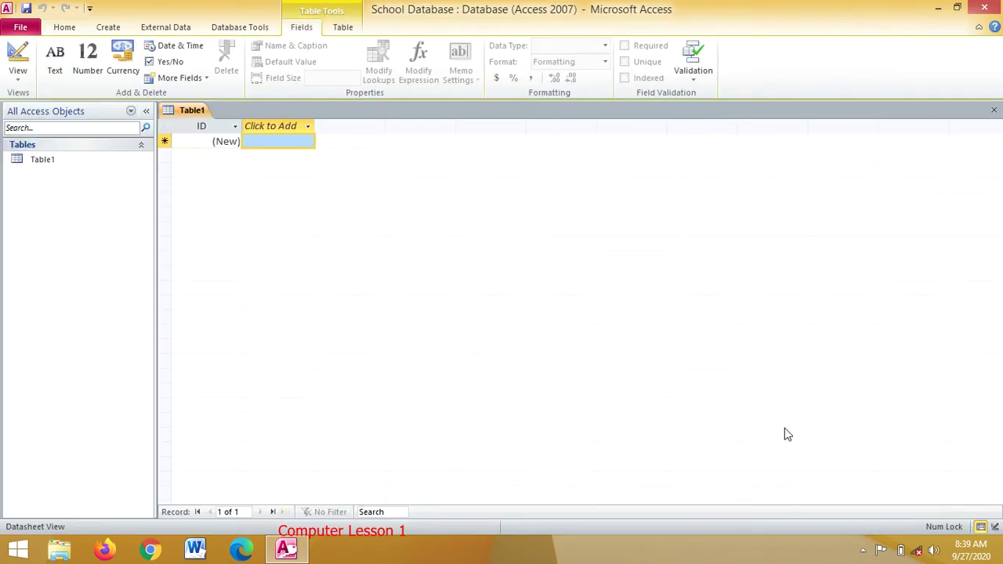
pyautogui.click(993, 111)
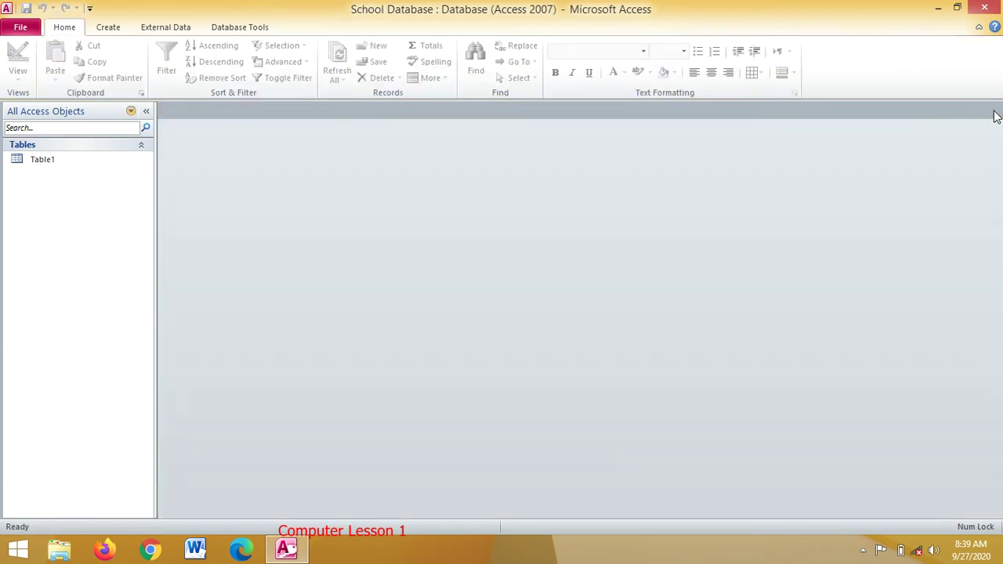
pyautogui.click(108, 27)
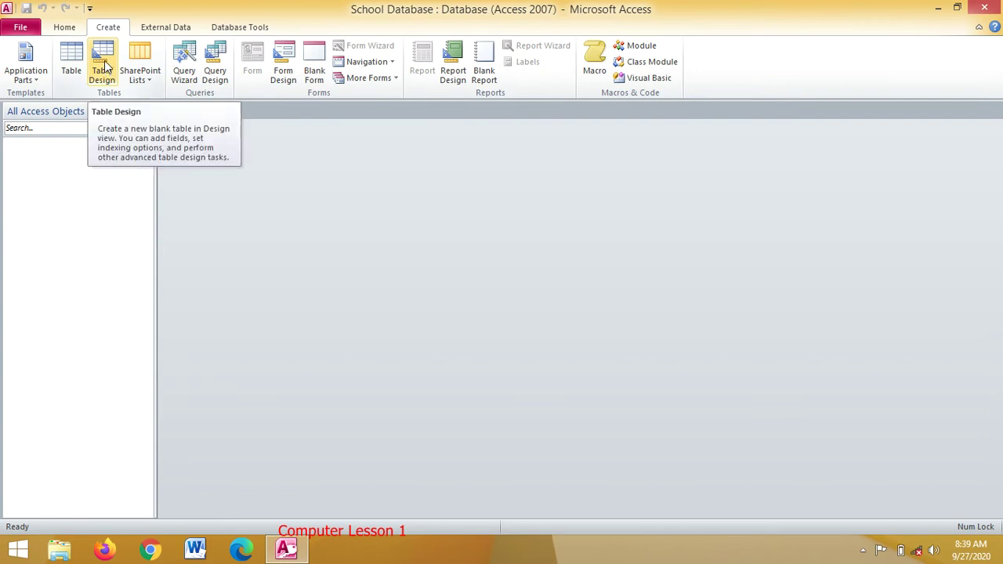
pyautogui.click(986, 8)
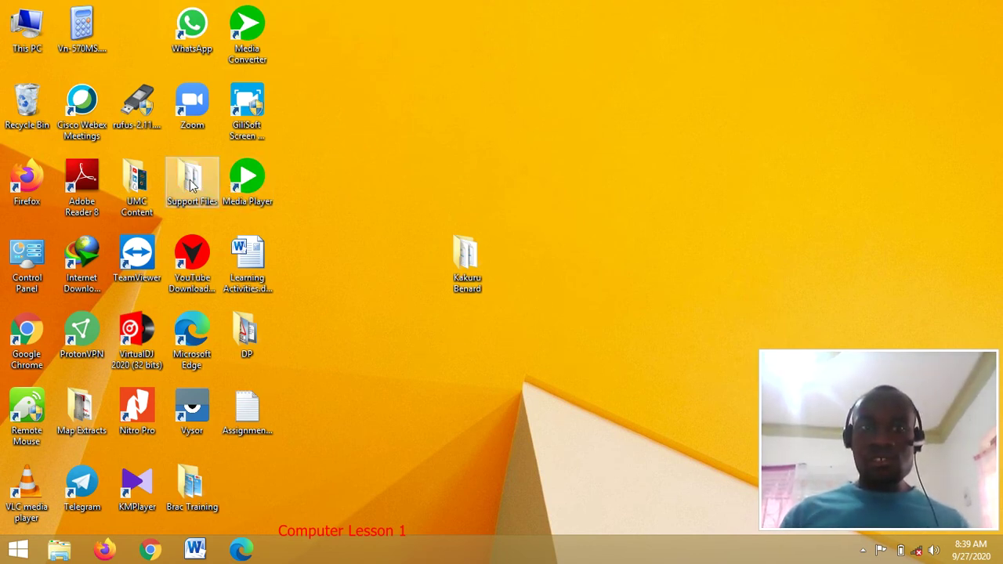
# Move the Support Files icon into open desktop space, open it, and stretch its window to full height
pyautogui.moveTo(193, 182); pyautogui.dragTo(413, 182)
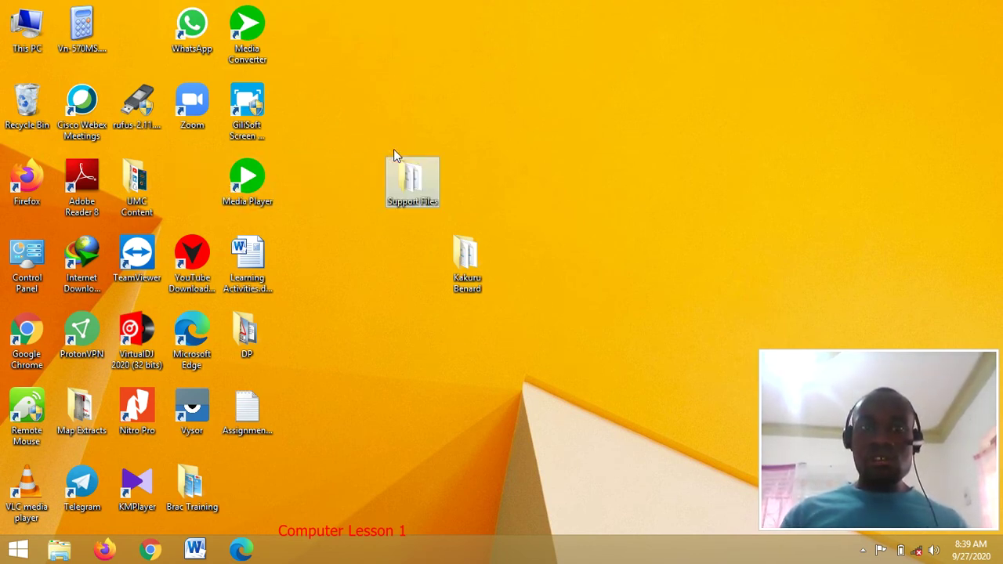
pyautogui.click(475, 141)
pyautogui.moveTo(417, 171)
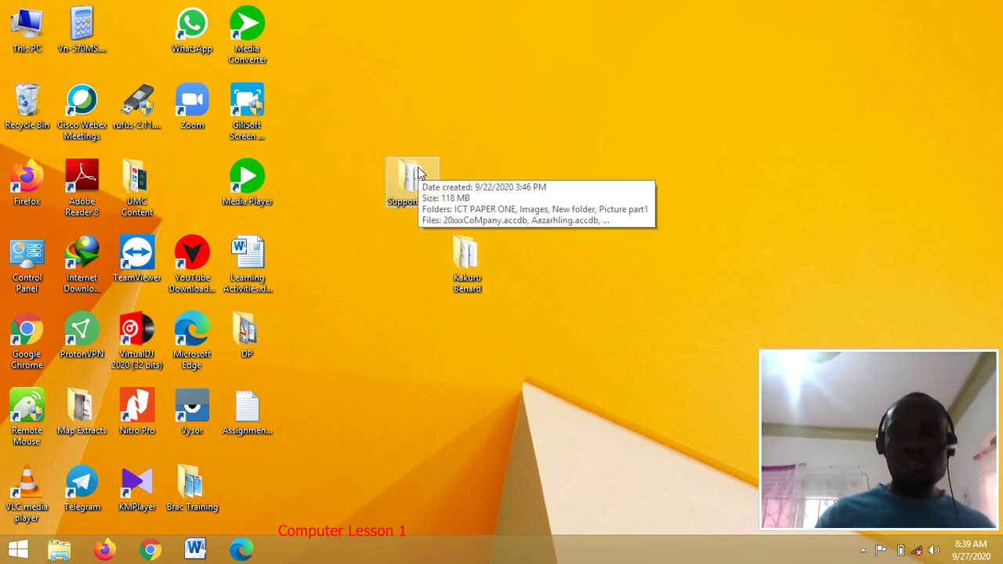
pyautogui.click(414, 183)
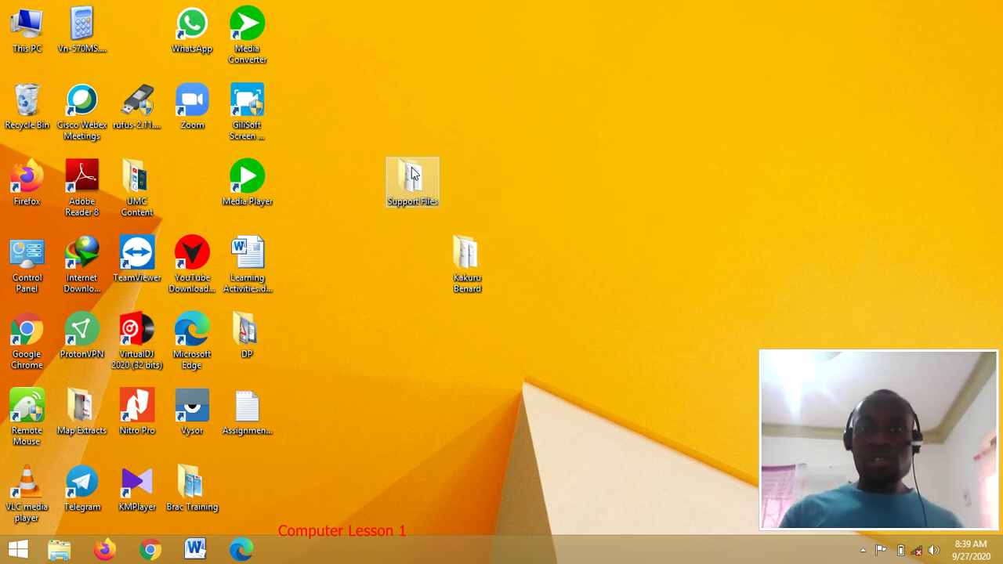
pyautogui.doubleClick(414, 183)
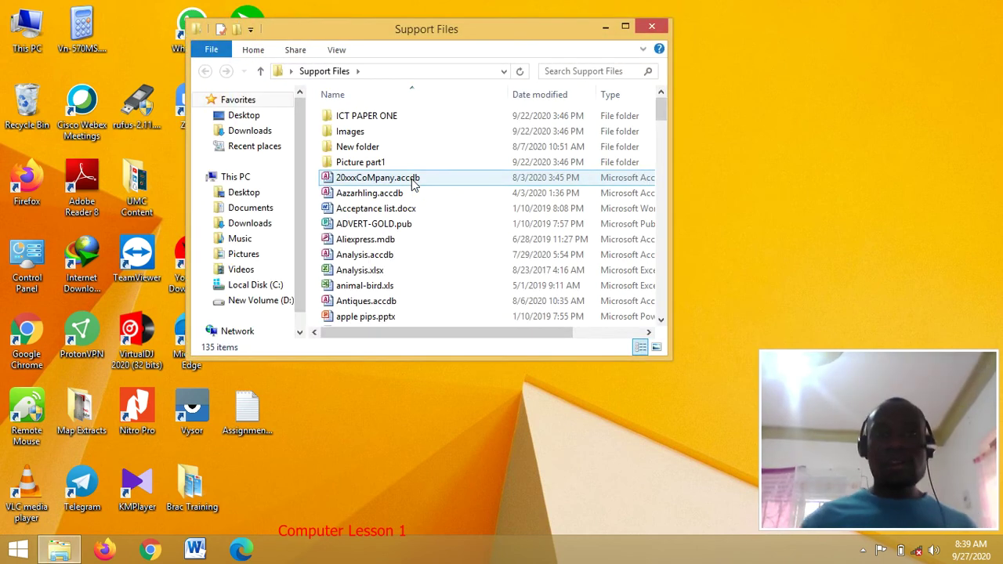
pyautogui.doubleClick(411, 21)
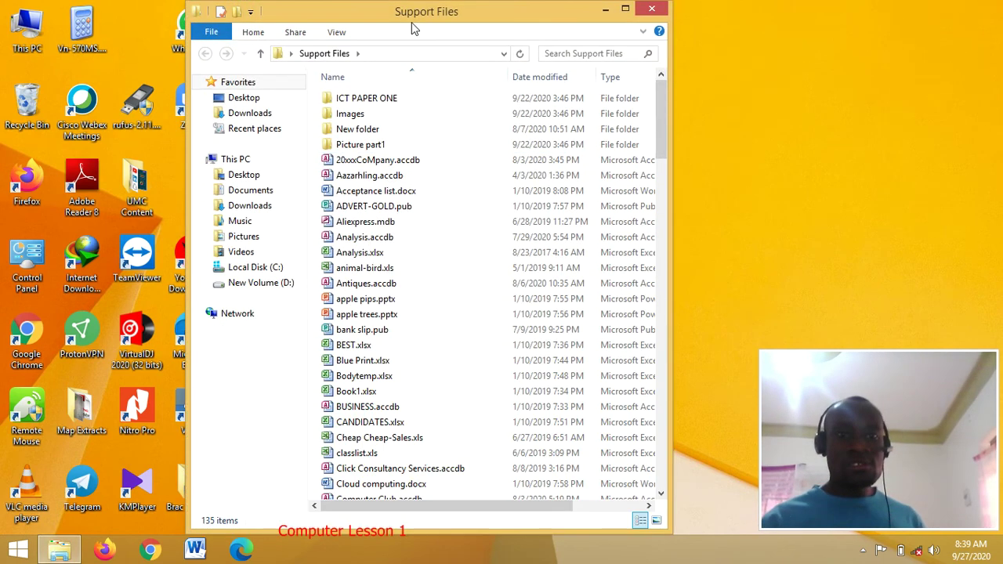
# Open Aazarhling.accdb in Access, enable its content and show its File information page
pyautogui.doubleClick(332, 177)
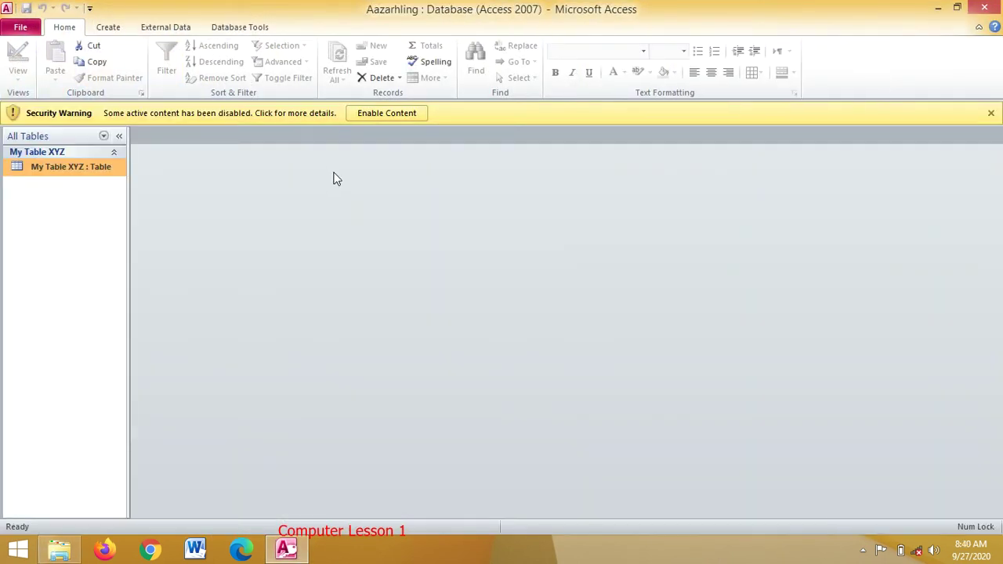
pyautogui.click(389, 113)
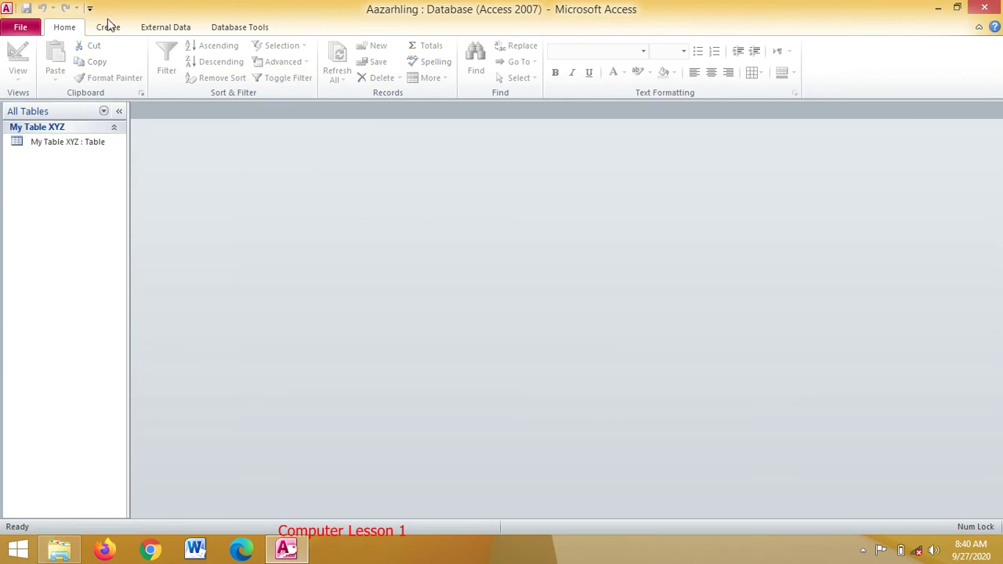
pyautogui.click(19, 29)
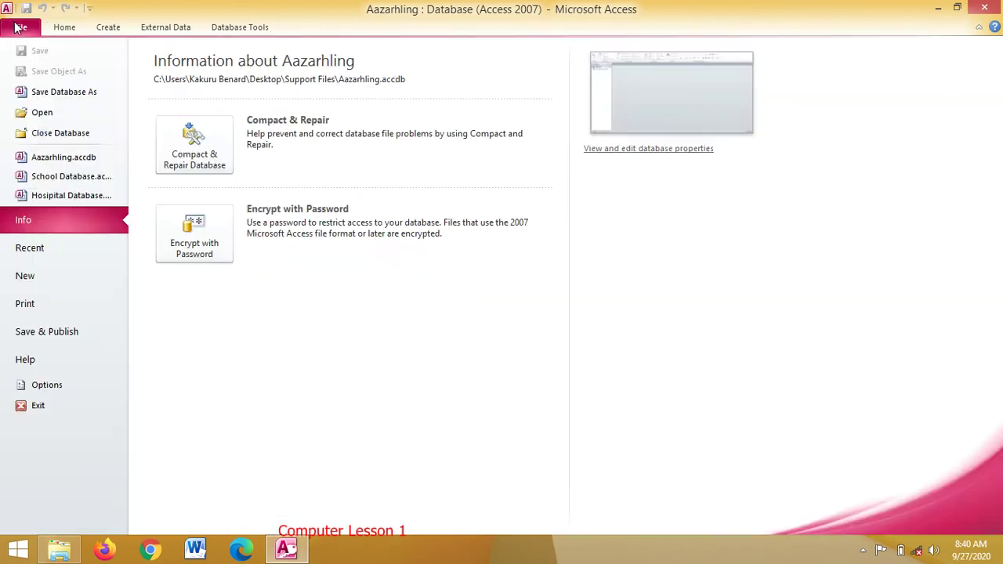
# Save a copy of Aazarhling.accdb into the desktop databases folder, then close Access and Support Files
pyautogui.click(45, 95)
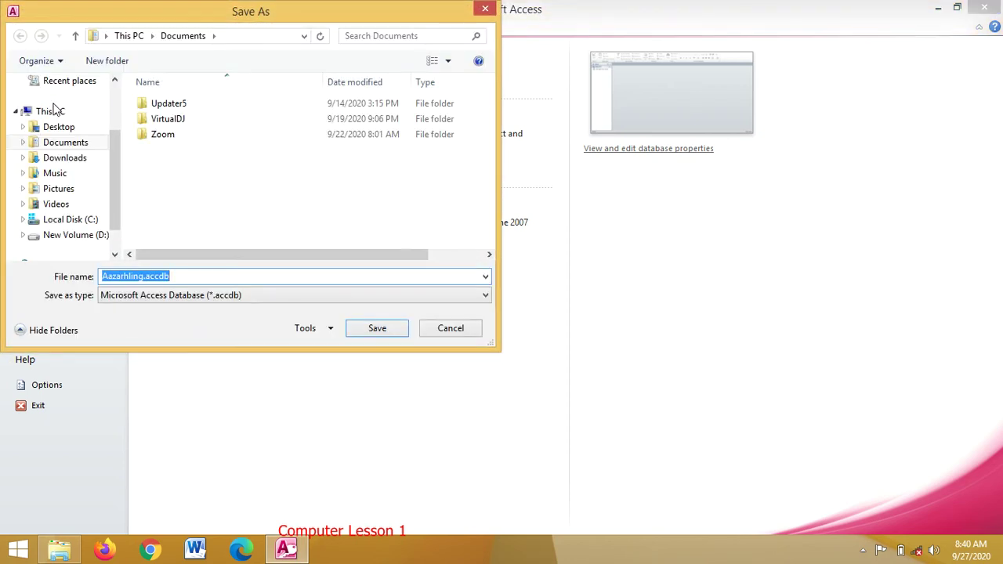
pyautogui.click(60, 127)
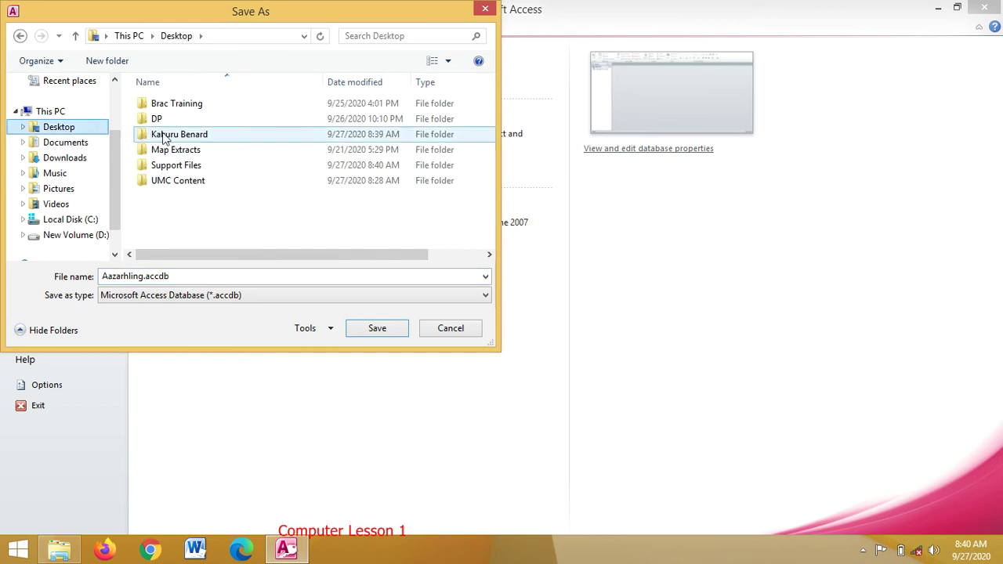
pyautogui.doubleClick(184, 140)
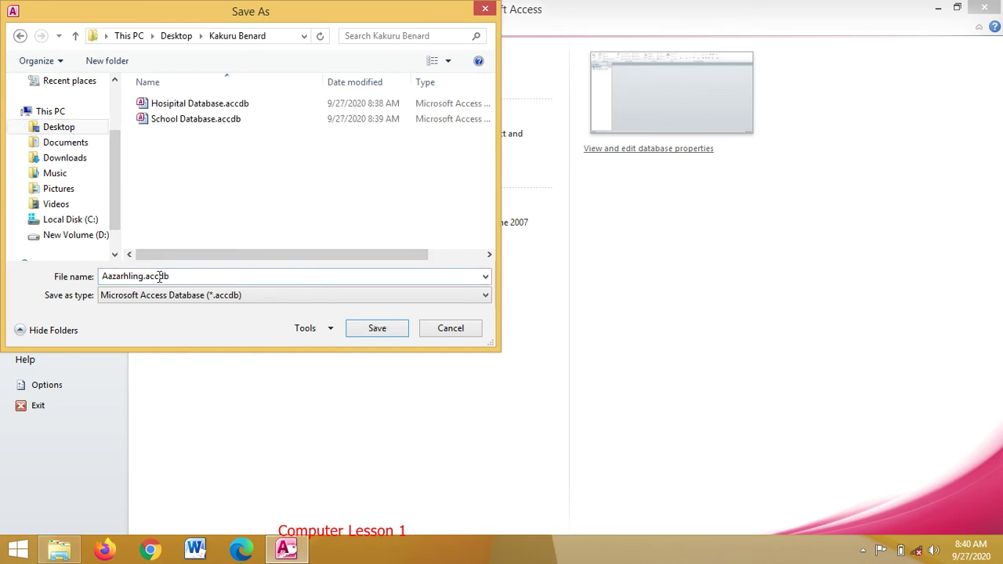
pyautogui.click(377, 329)
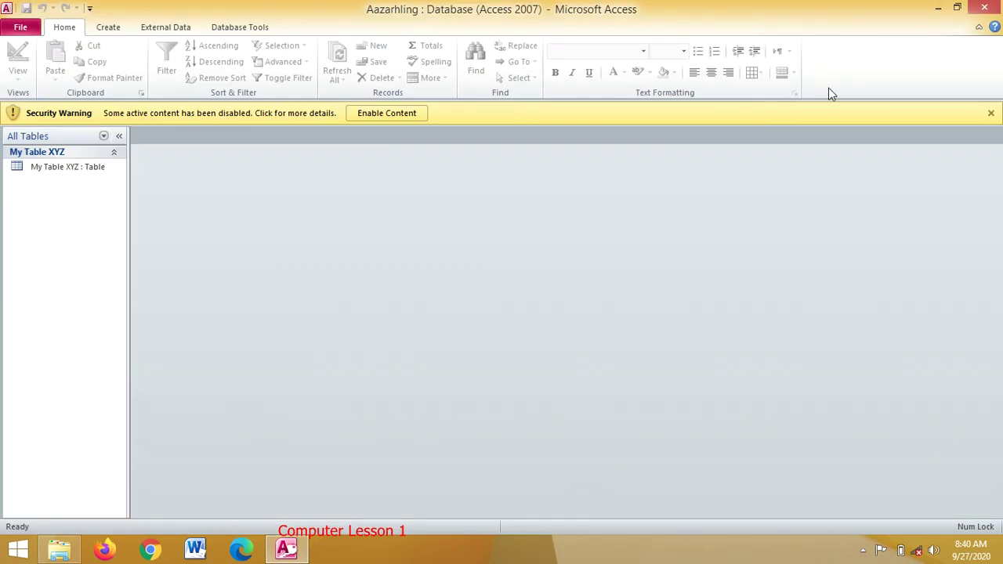
pyautogui.click(999, 6)
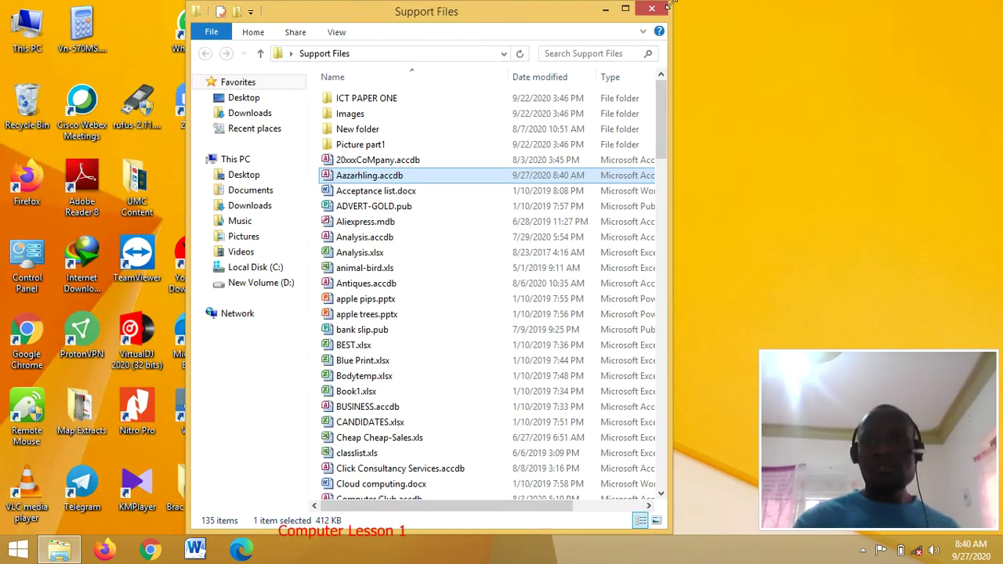
pyautogui.click(652, 9)
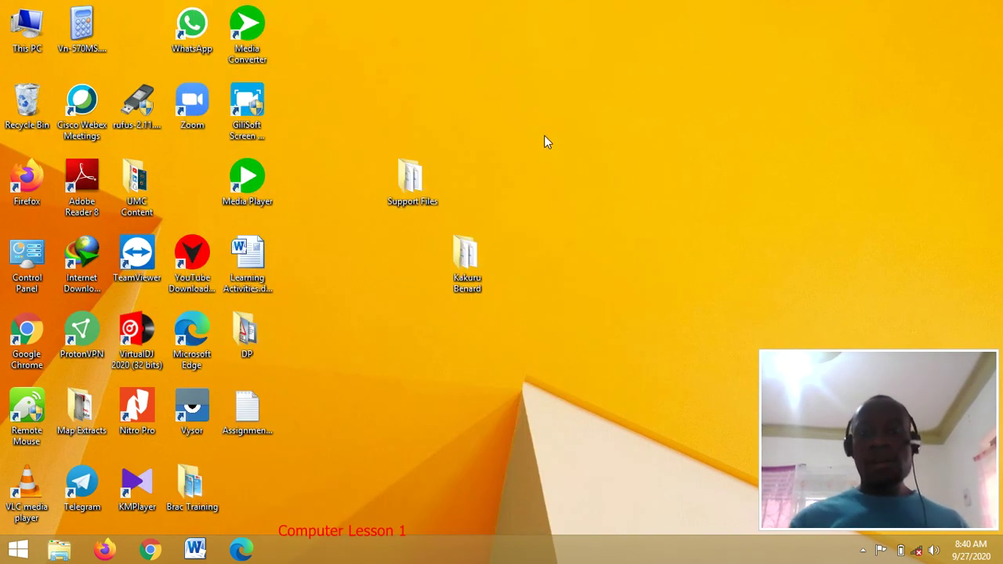
# Open the desktop databases folder and check its three database files, leaving nothing selected
pyautogui.doubleClick(472, 274)
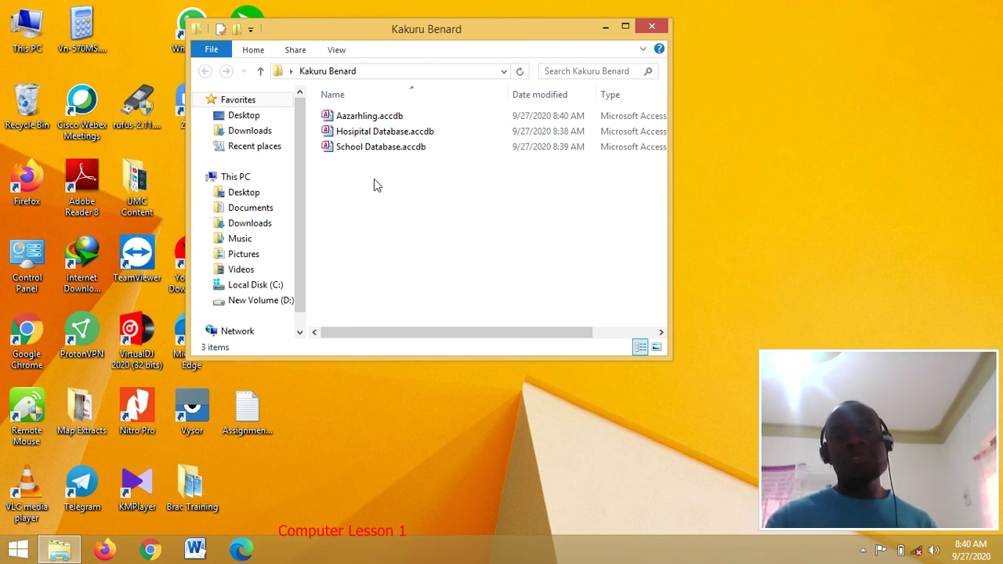
pyautogui.moveTo(347, 177); pyautogui.dragTo(349, 118)
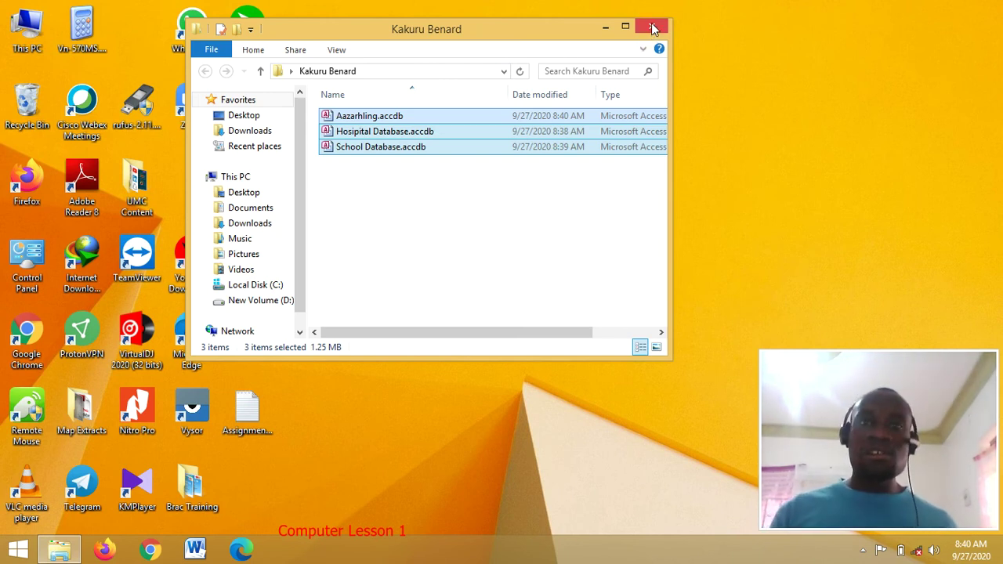
pyautogui.click(365, 193)
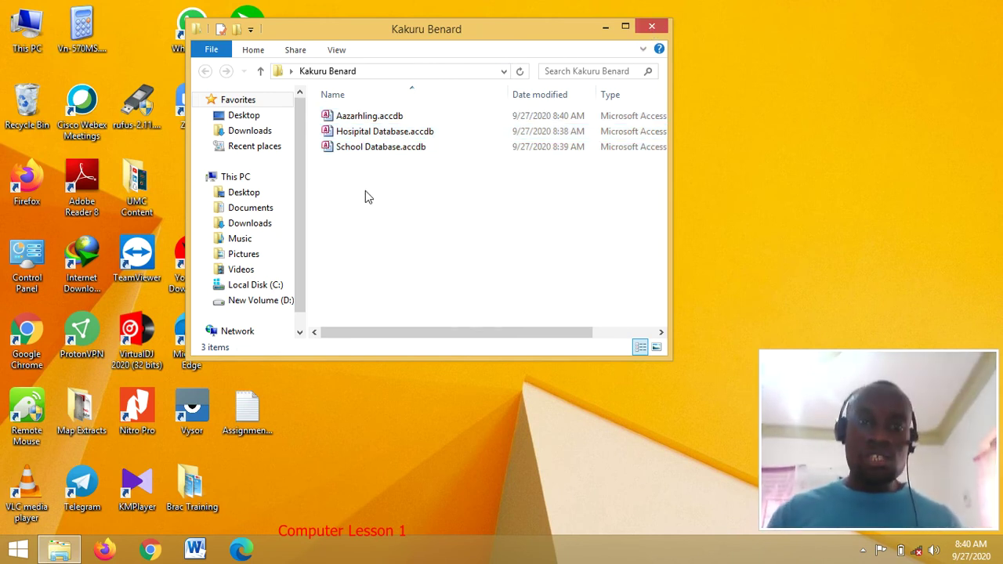
# Create a new Microsoft Access Database file in the folder named 'Clinic Database'
pyautogui.rightClick(365, 190)
pyautogui.moveTo(541, 380)
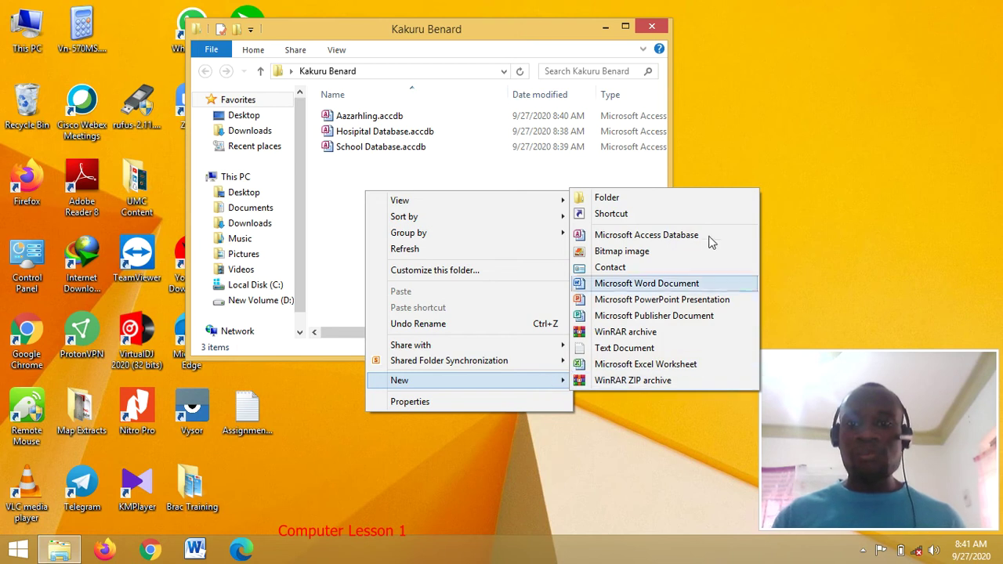
pyautogui.click(682, 235)
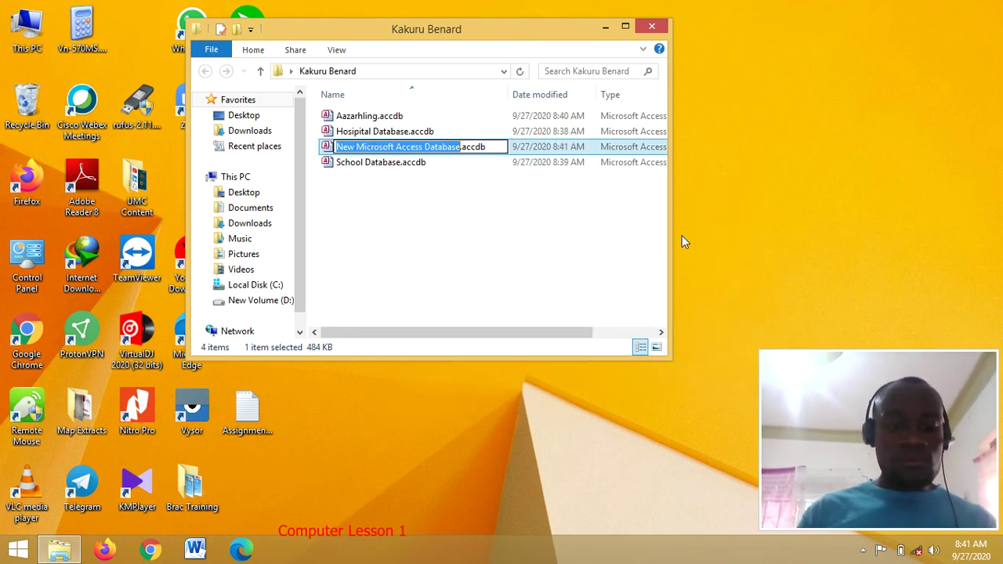
pyautogui.write('Clini')
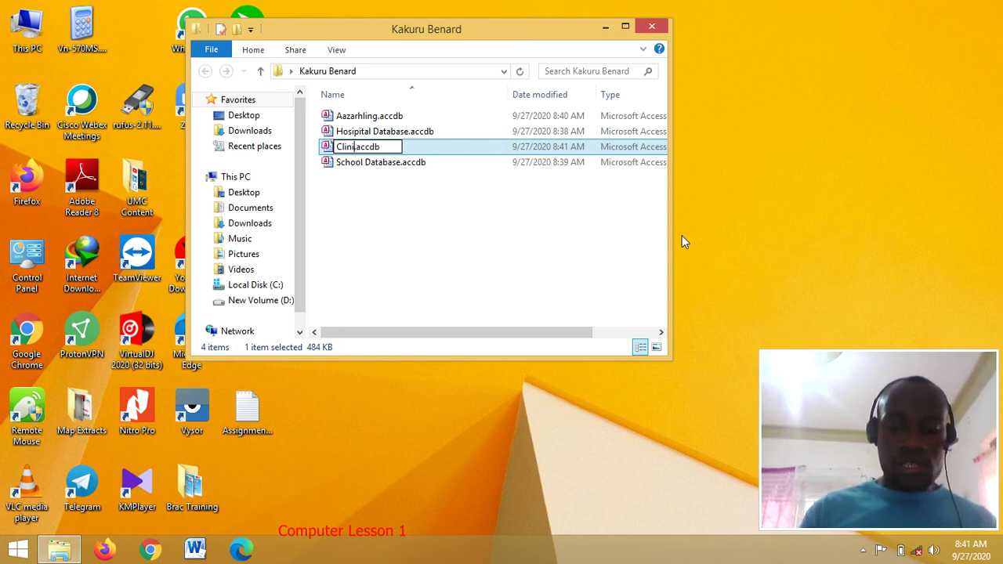
pyautogui.write('c Dat')
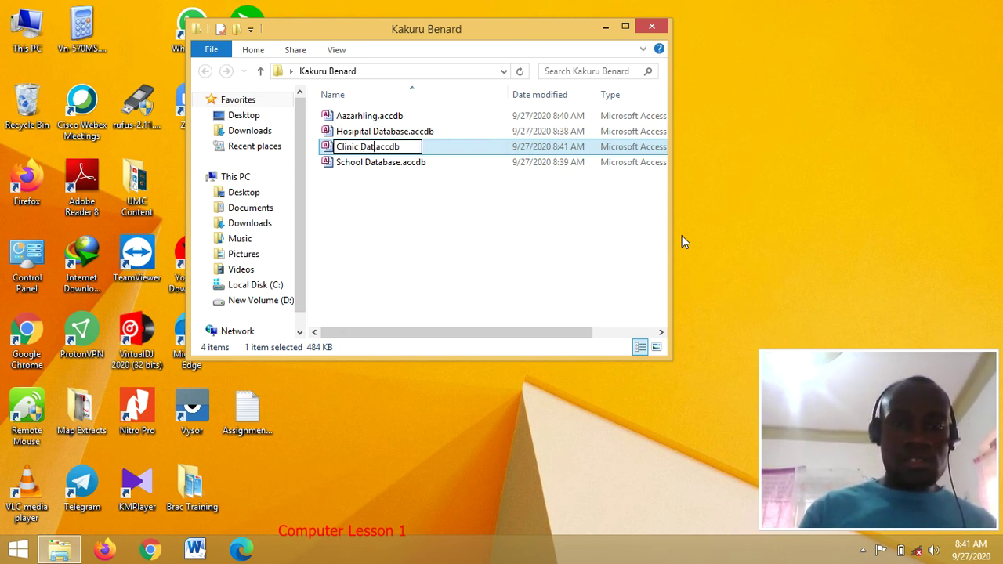
pyautogui.write('abase')
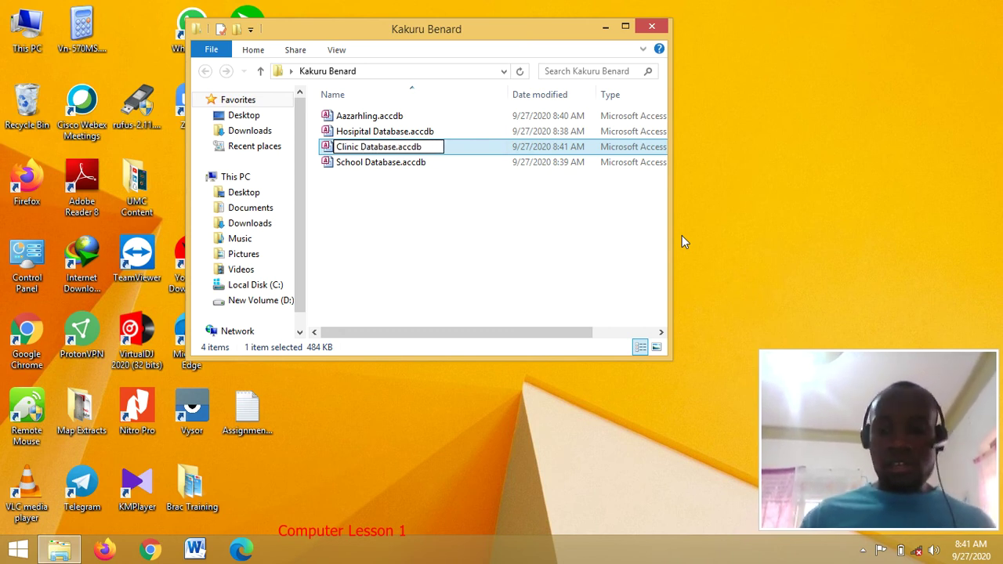
pyautogui.press('Return')
pyautogui.press('Return')
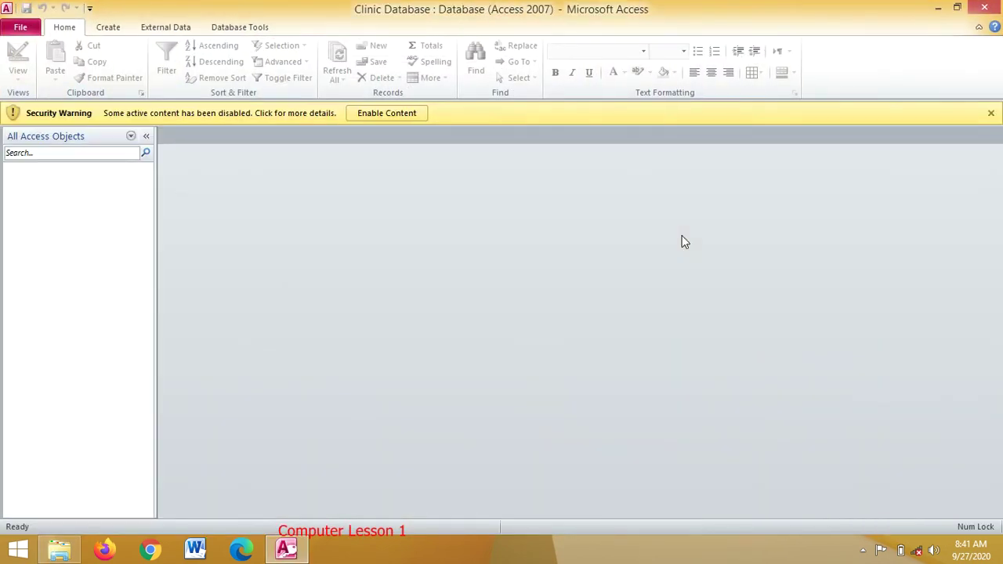
# Enable content and set up an Excel import with Desktop\Support Files\Analysis.xlsx as the source
pyautogui.click(359, 113)
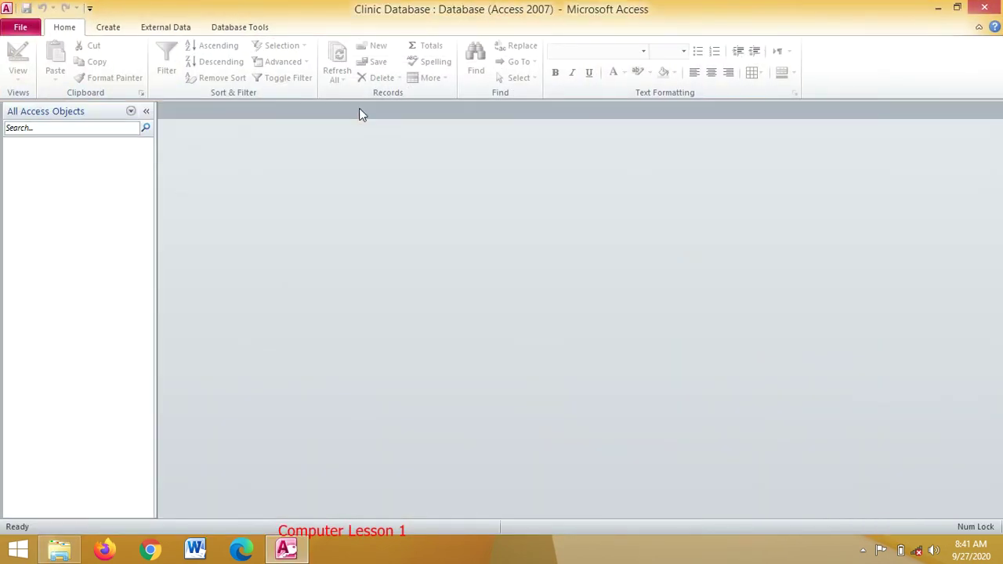
pyautogui.click(154, 29)
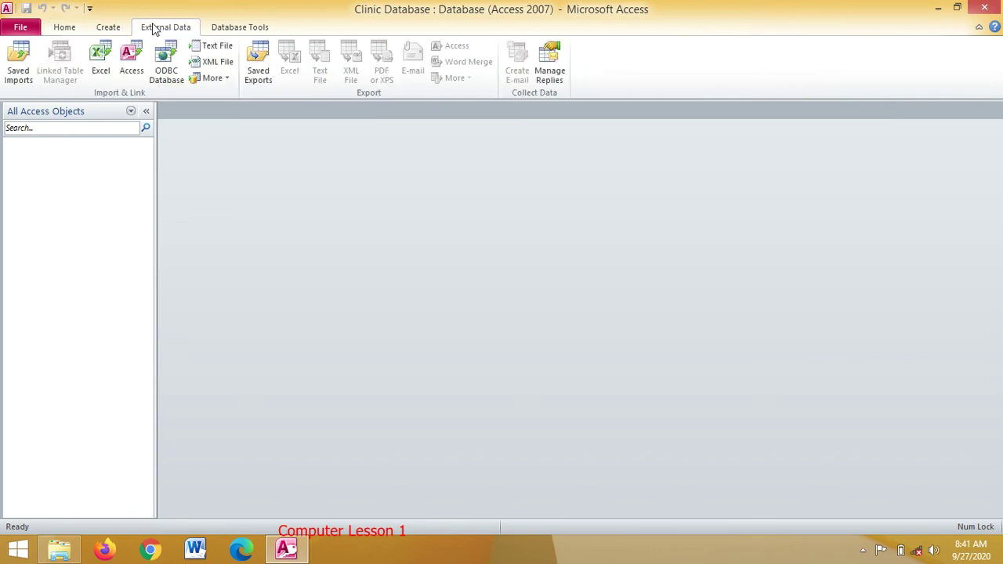
pyautogui.click(101, 62)
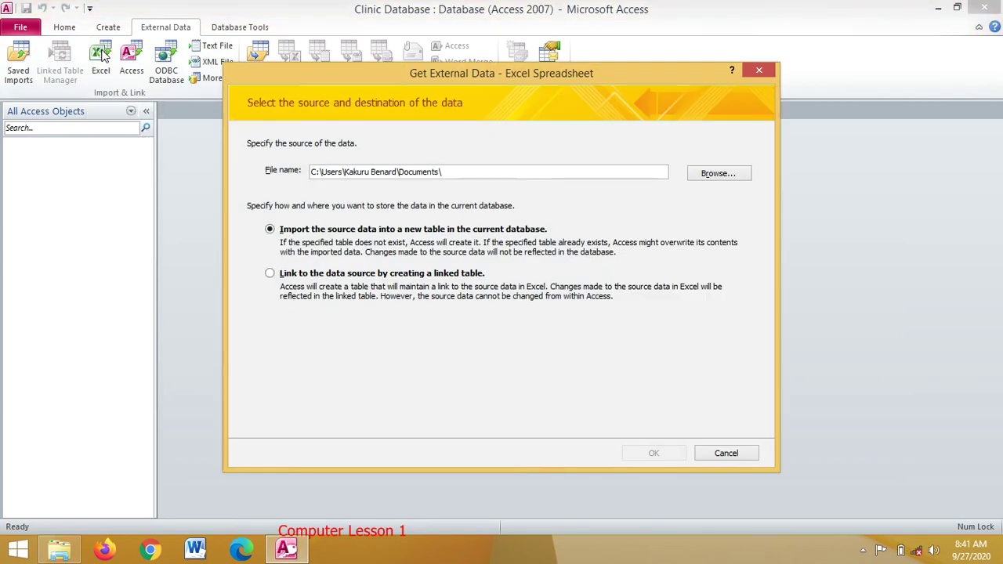
pyautogui.click(718, 173)
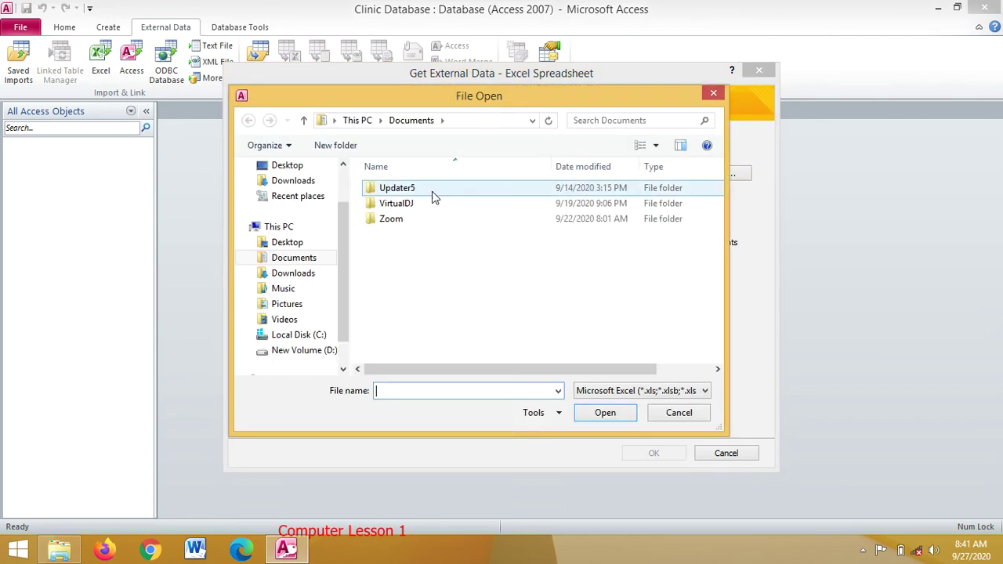
pyautogui.click(288, 244)
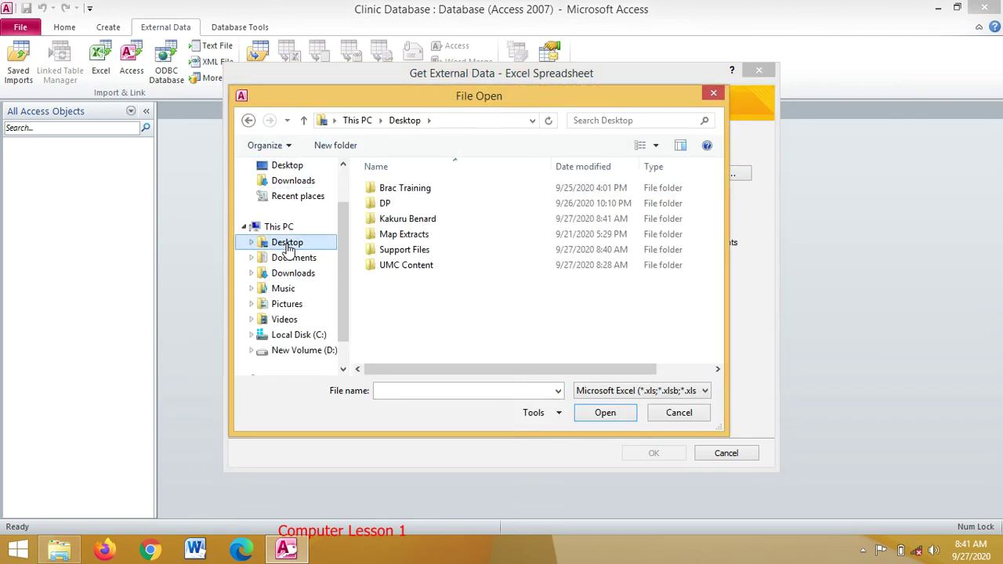
pyautogui.doubleClick(397, 250)
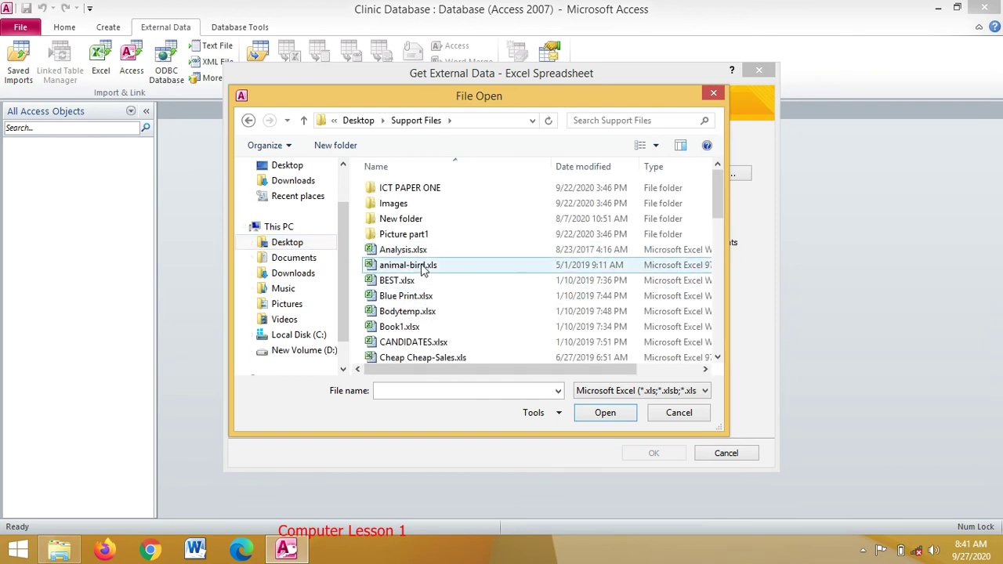
pyautogui.doubleClick(378, 251)
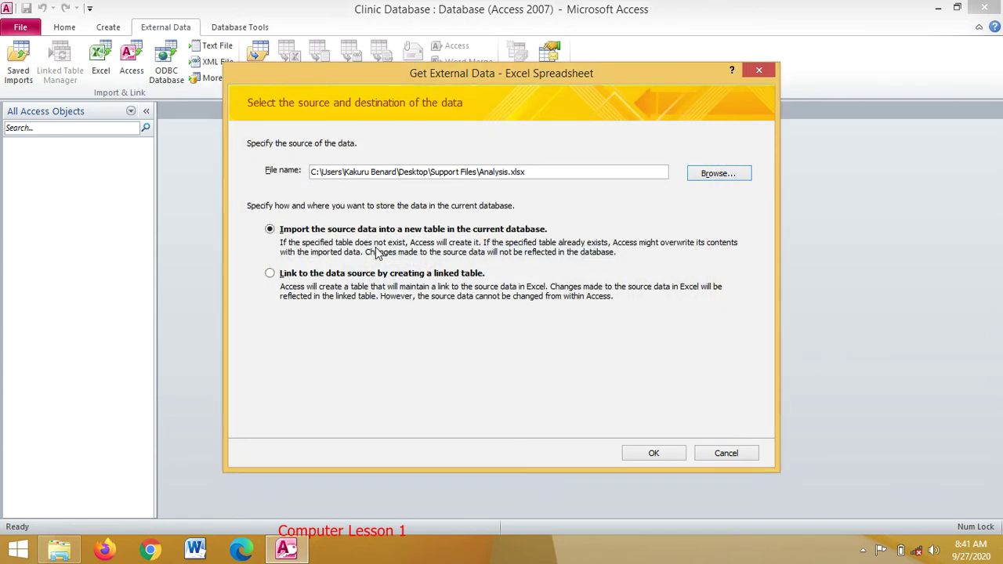
# Step into the Analysis.xlsx wizard with first-row headings, dismiss the field-name warning, then cancel
pyautogui.click(642, 452)
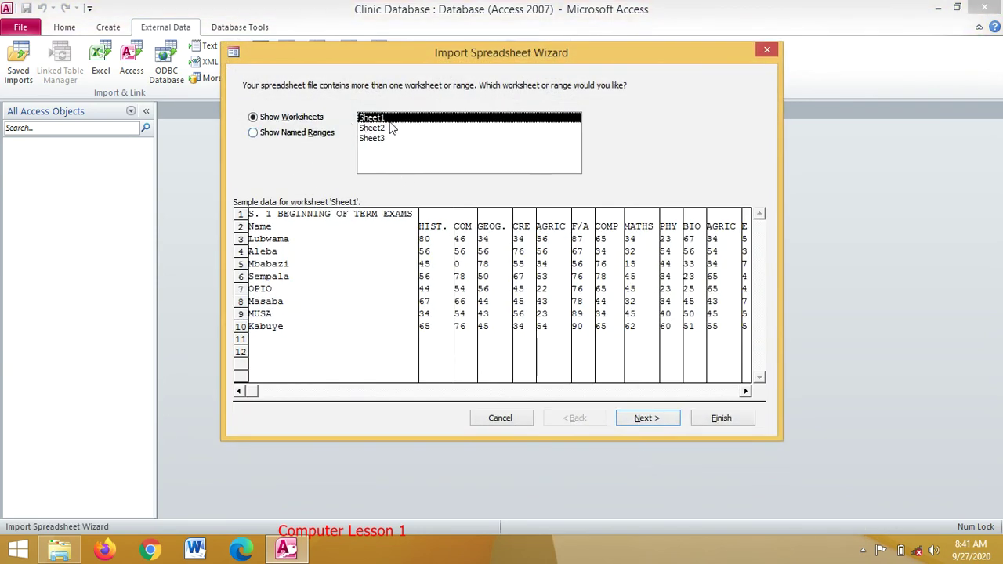
pyautogui.click(642, 419)
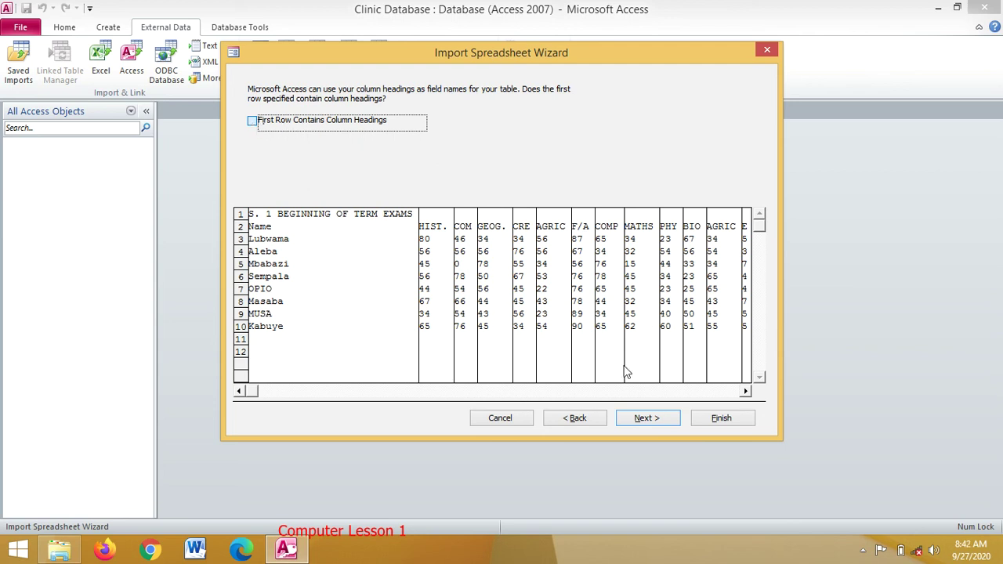
pyautogui.press('space')
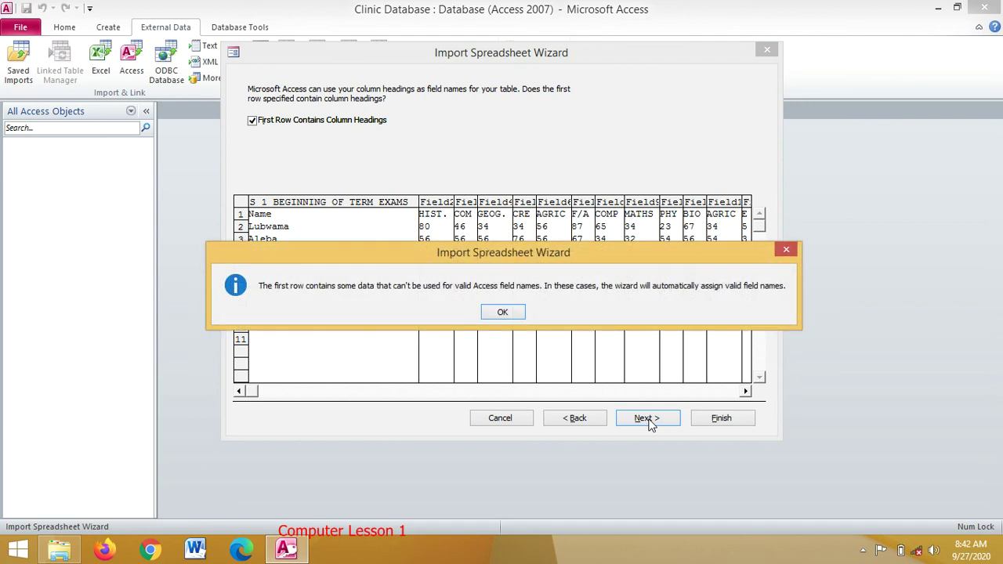
pyautogui.click(503, 313)
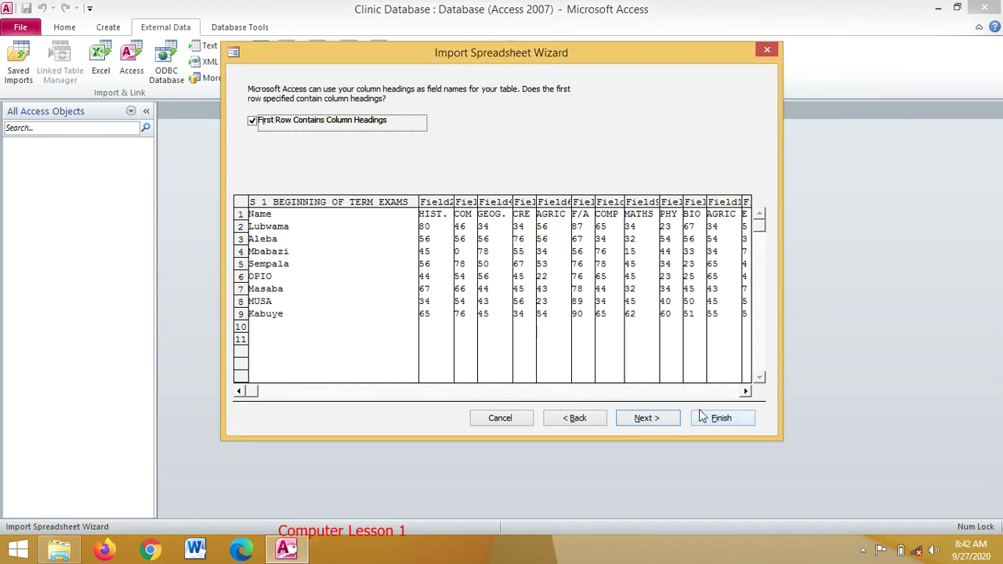
pyautogui.click(501, 418)
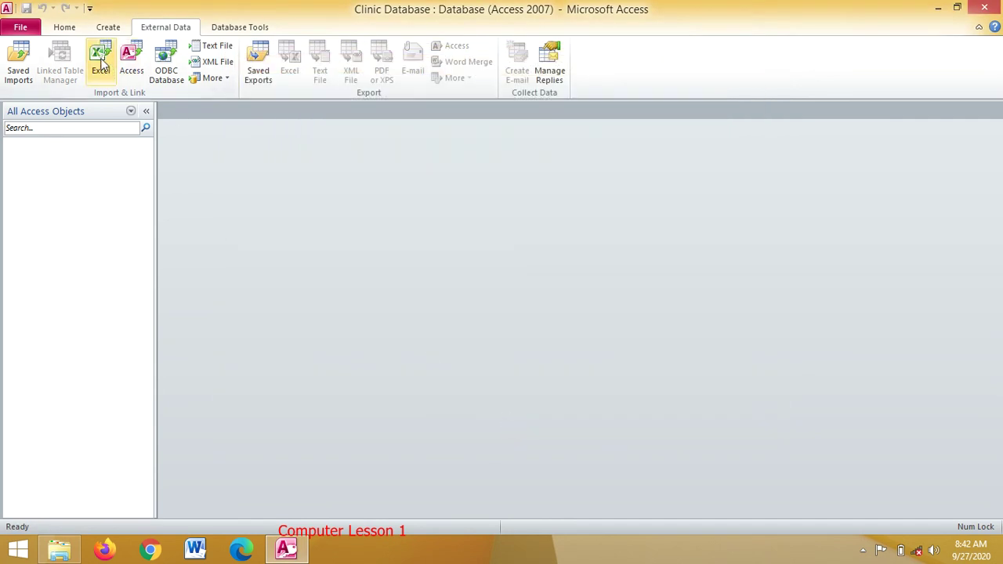
# Start a new Excel import with DETAILS.xlsx as the source, going into a new table
pyautogui.click(101, 61)
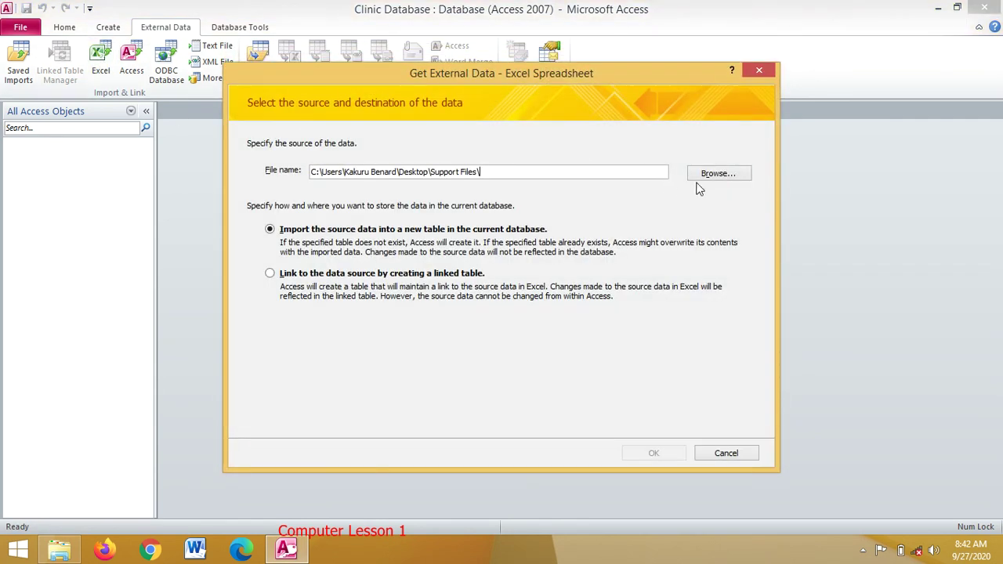
pyautogui.click(709, 181)
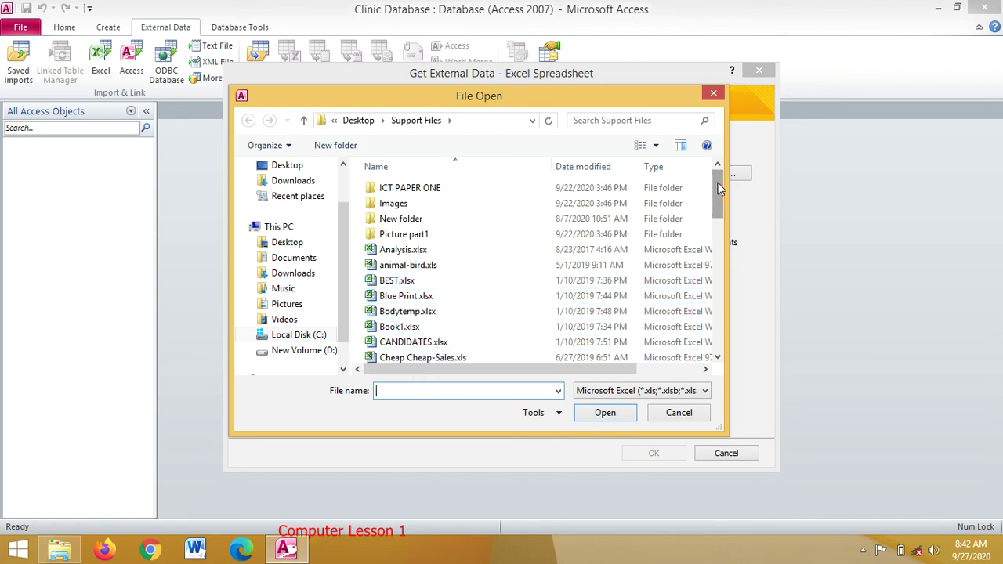
pyautogui.moveTo(717, 185); pyautogui.dragTo(721, 220)
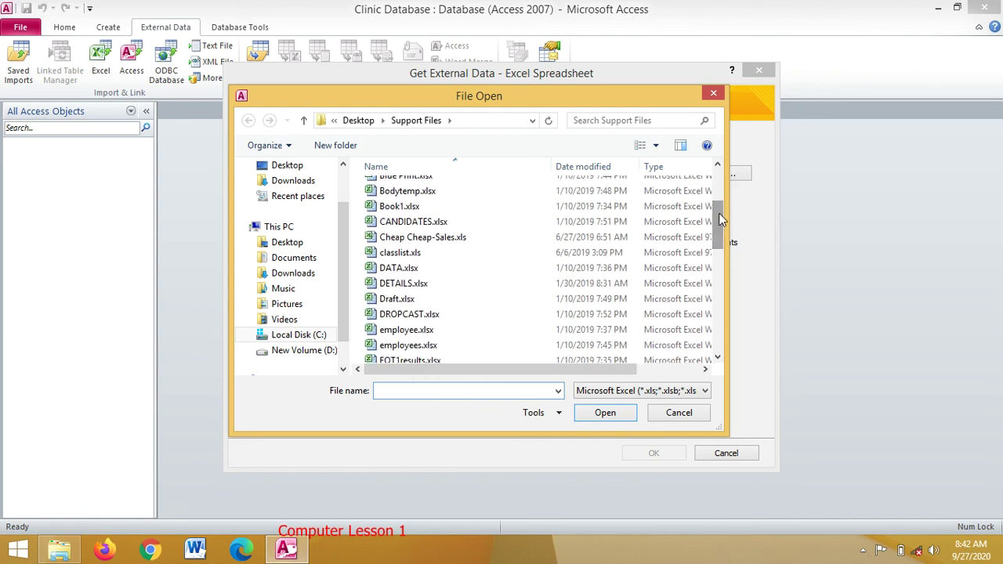
pyautogui.doubleClick(374, 287)
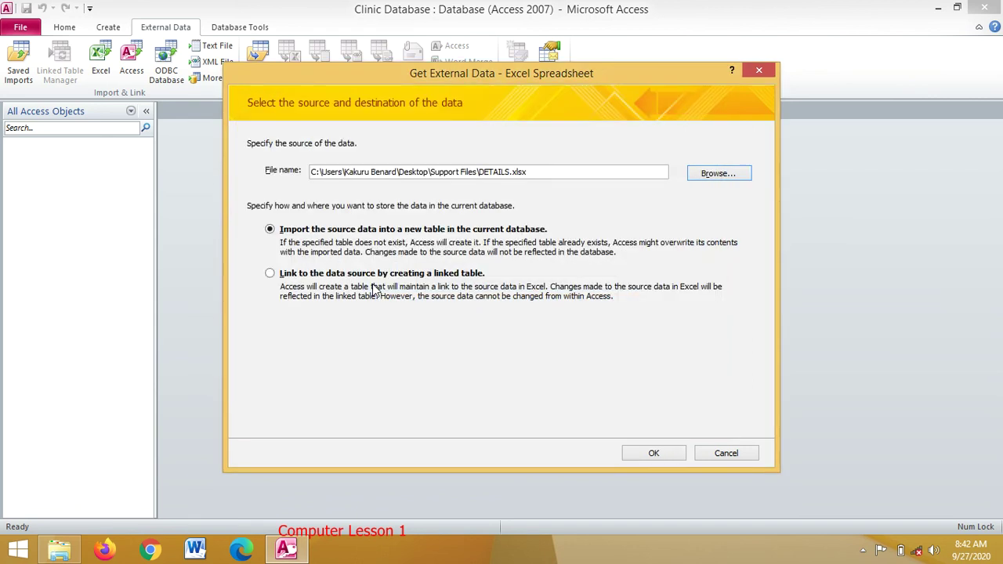
pyautogui.click(655, 454)
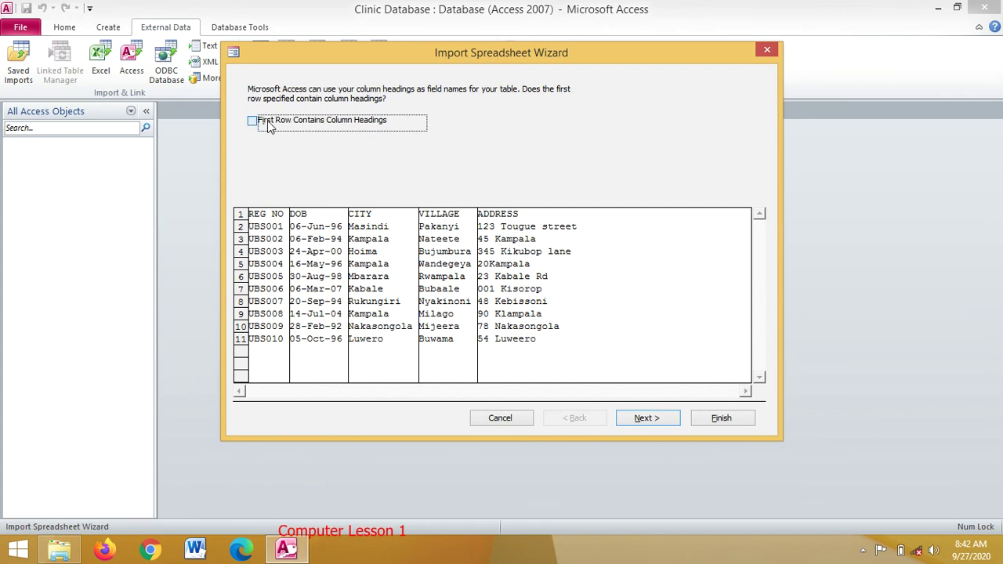
# Import DETAILS with first-row field names and REG NO as primary key, not saving the import steps
pyautogui.click(267, 124)
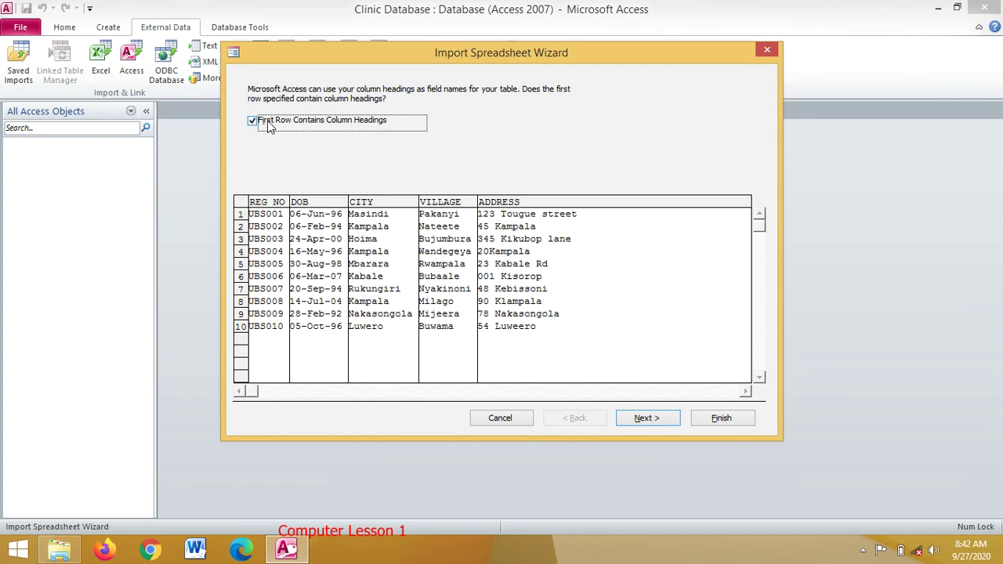
pyautogui.click(668, 419)
pyautogui.click(668, 420)
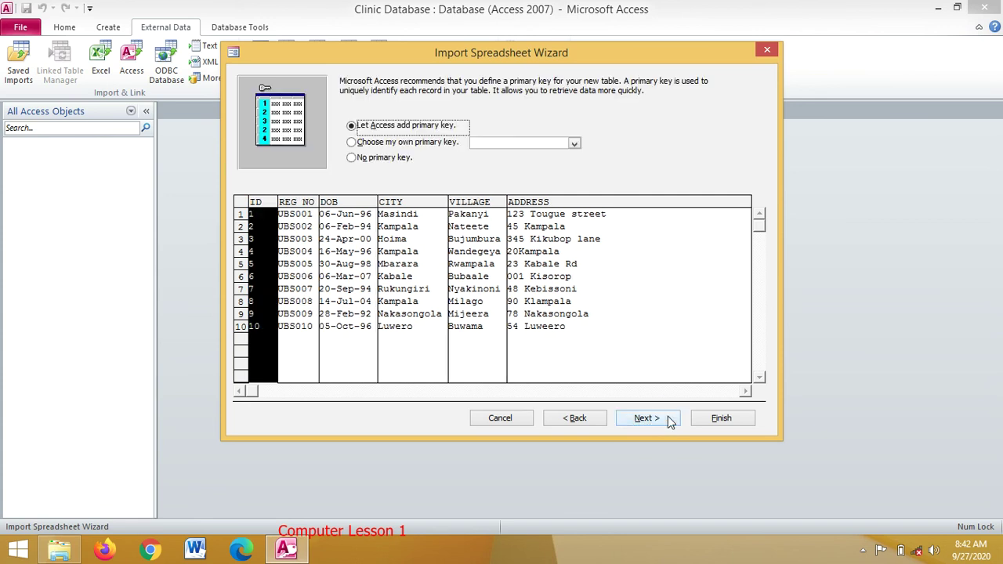
pyautogui.click(368, 145)
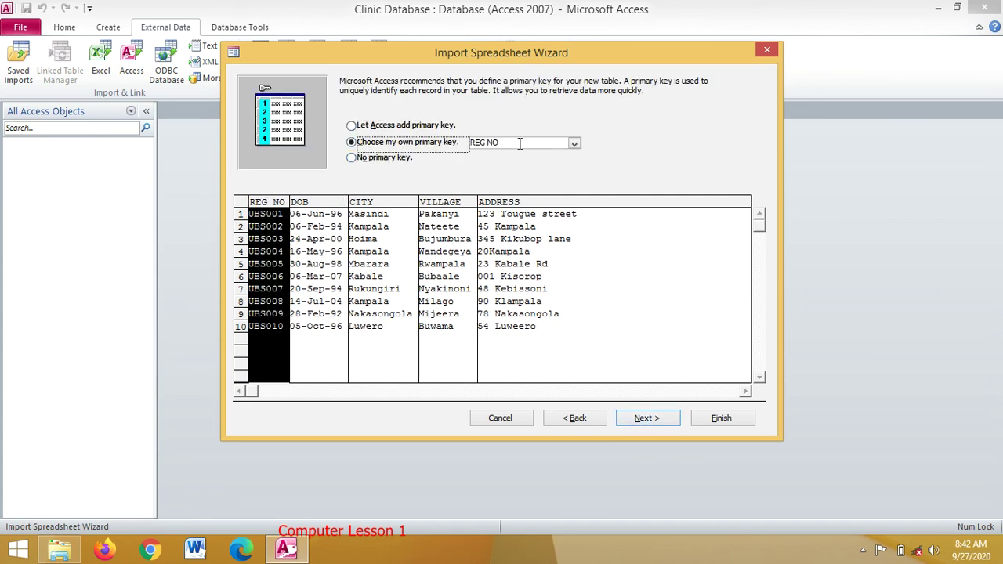
pyautogui.click(651, 420)
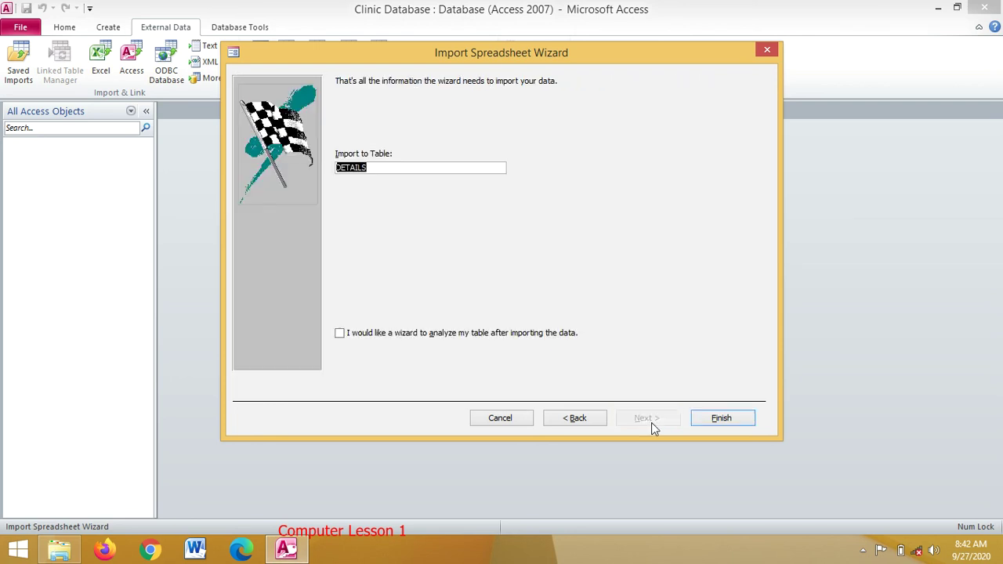
pyautogui.click(725, 421)
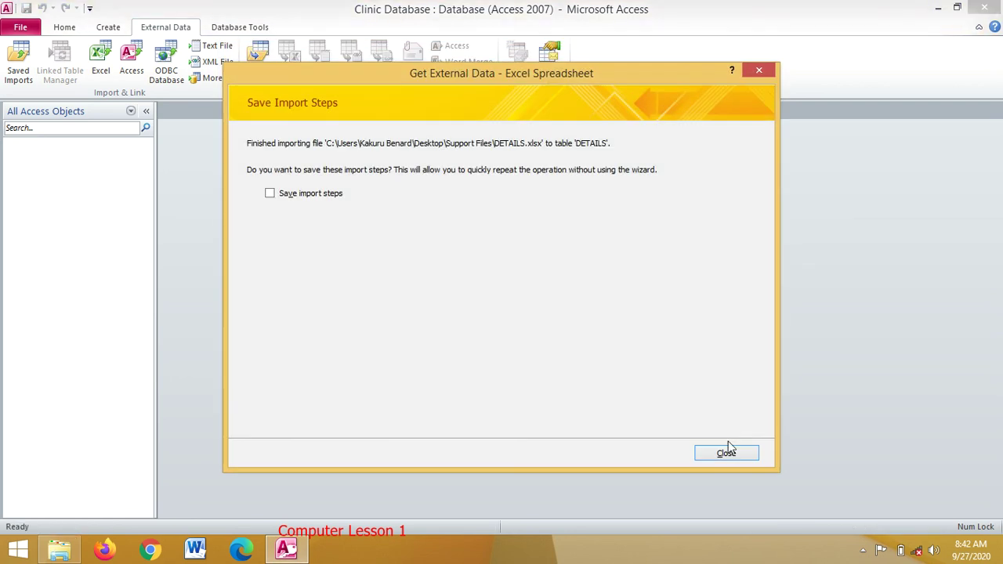
pyautogui.click(728, 453)
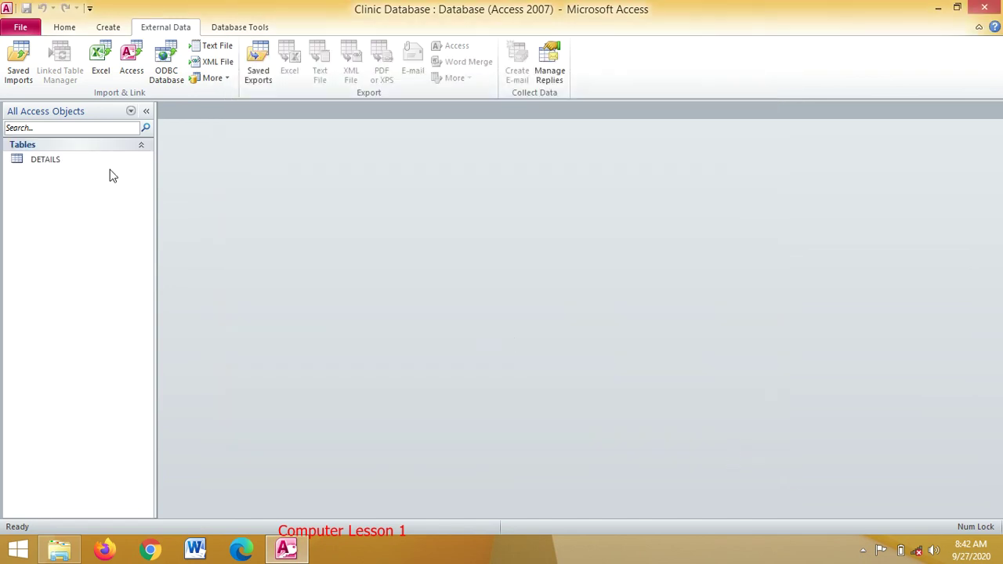
# Open the DETAILS table in Datasheet View to review records UBS001–UBS010, then close Access
pyautogui.doubleClick(37, 162)
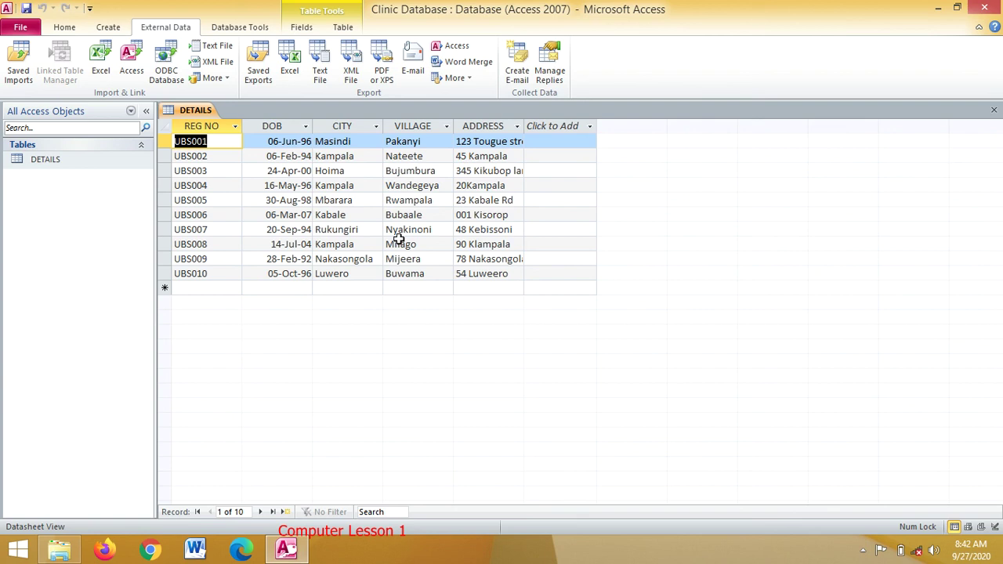
pyautogui.click(994, 7)
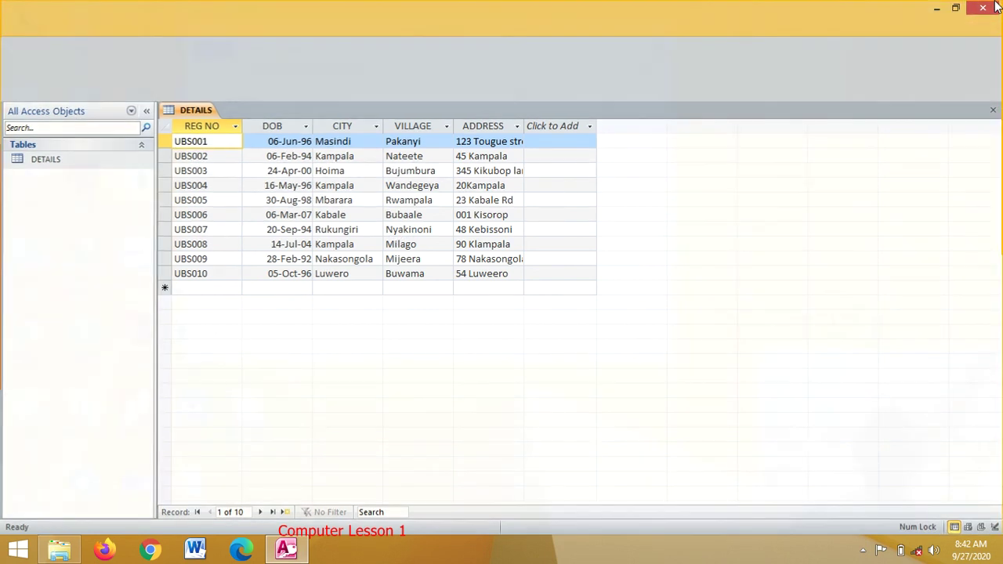